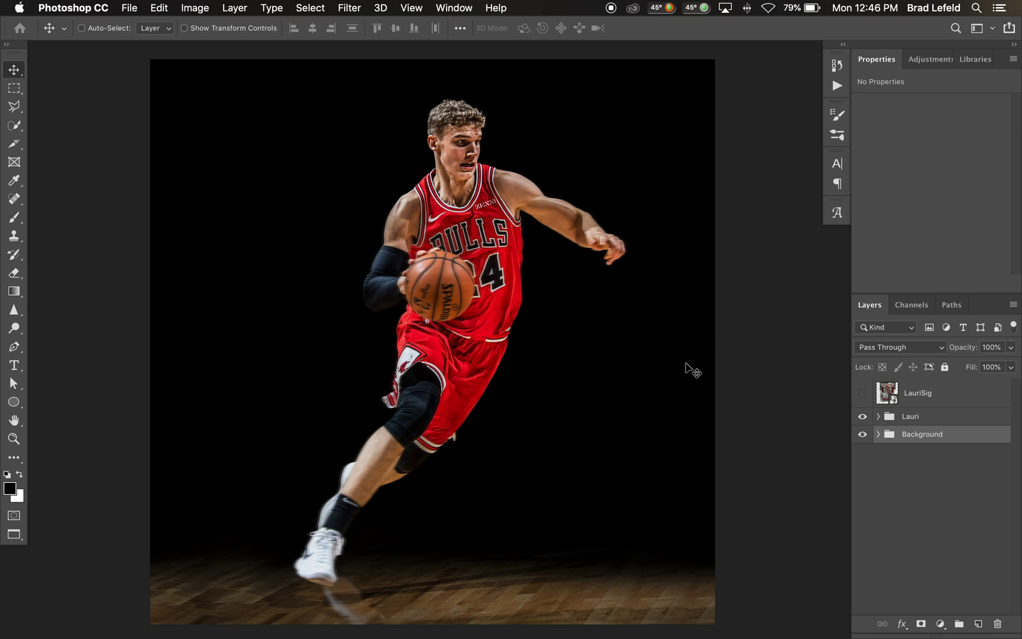
- Show the LauriSig card layer and add a Gradient Map adjustment clipped to it
{"action": "left_click", "coordinate": [925, 396]}
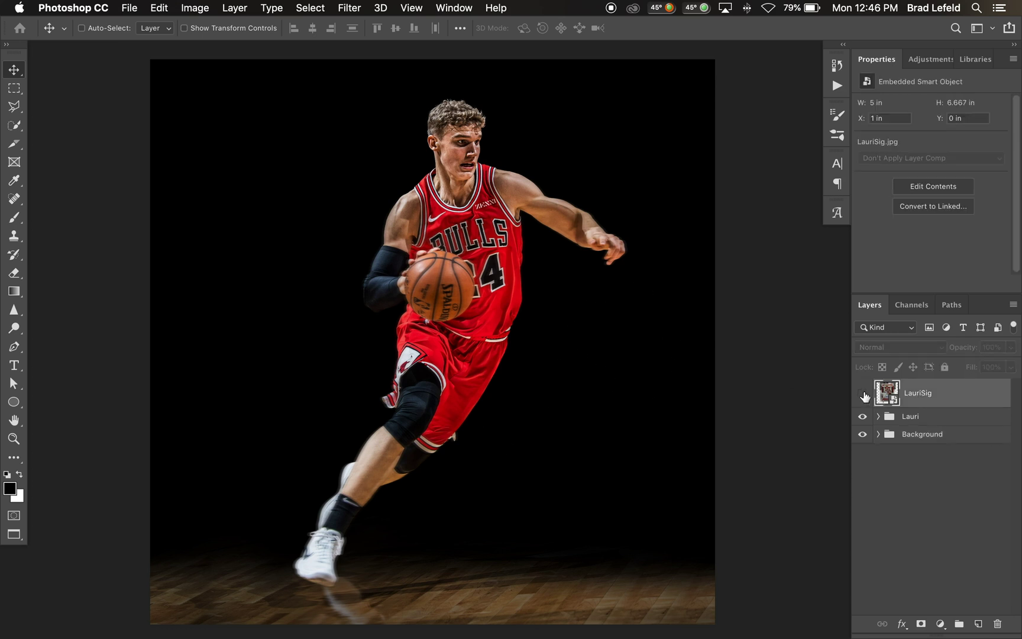
{"action": "left_click", "coordinate": [864, 394]}
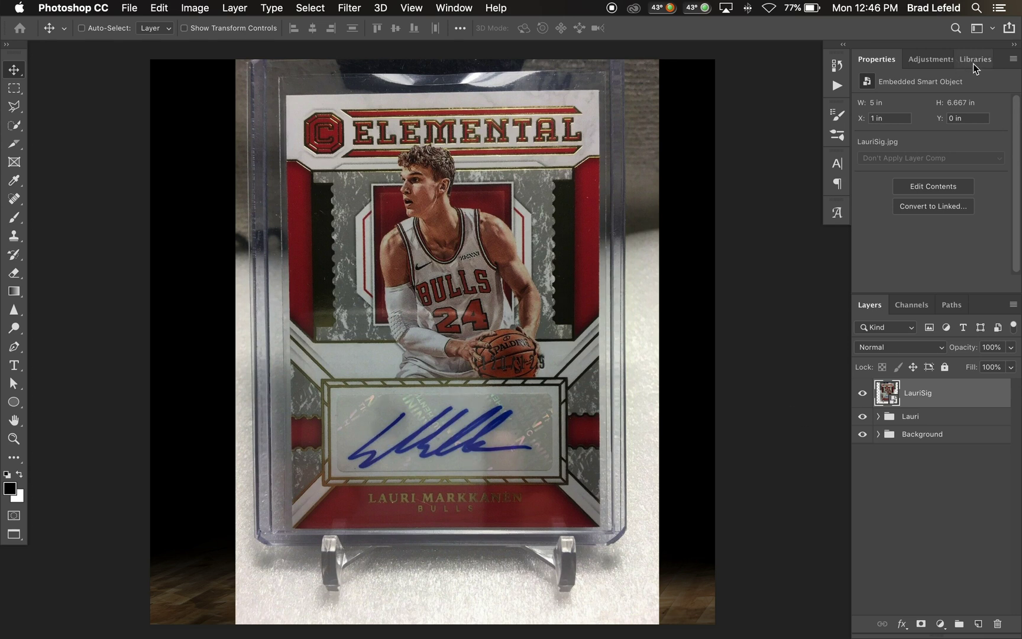
{"action": "left_click", "coordinate": [938, 60]}
{"action": "left_click", "coordinate": [959, 130]}
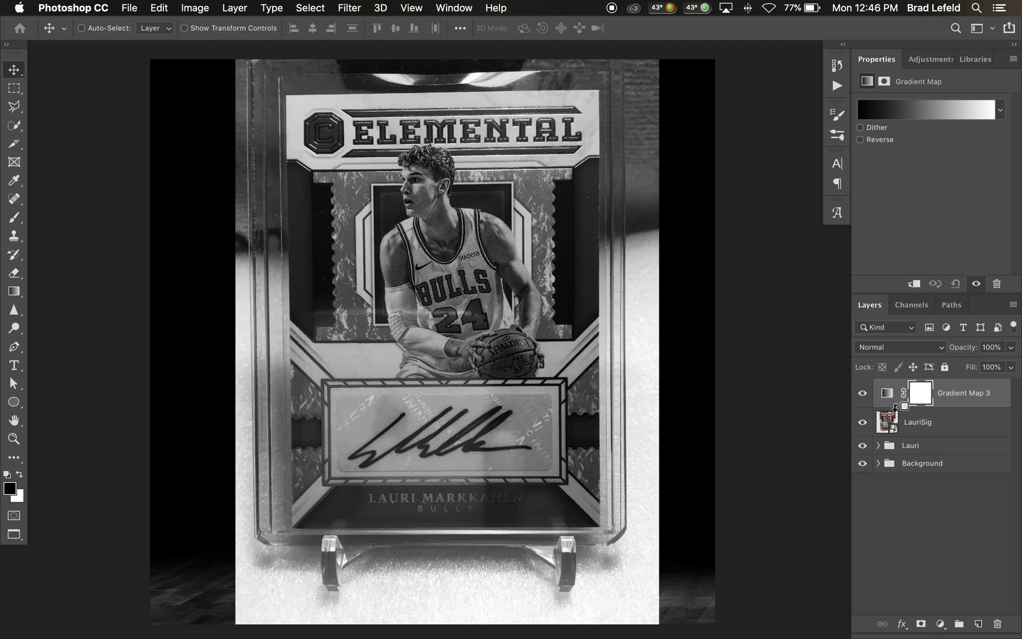
{"action": "left_click", "coordinate": [902, 405], "text": "alt"}
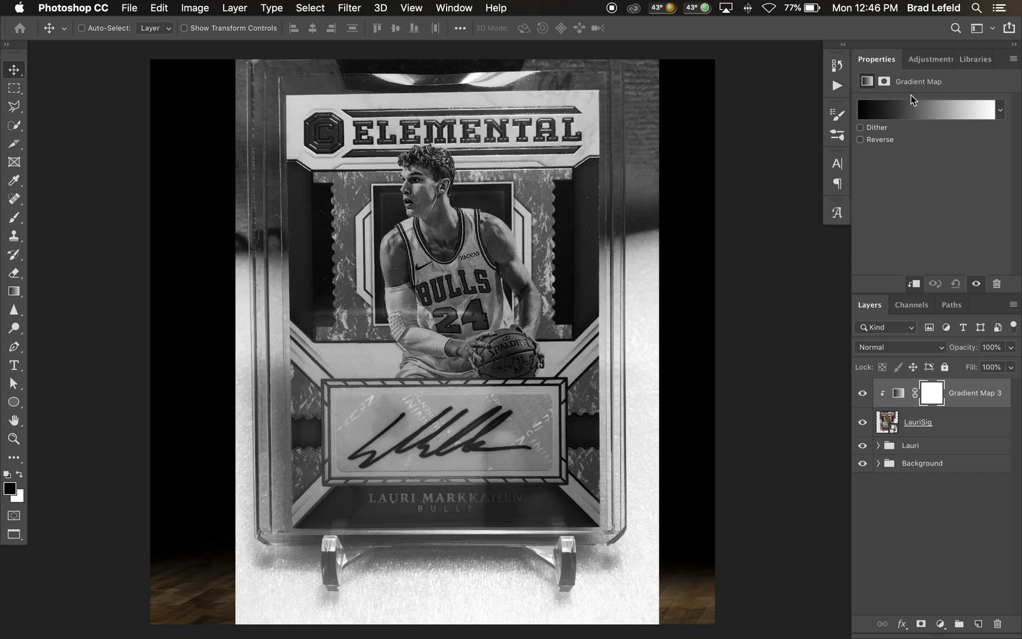
- Edit the gradient map to run from white at 20% to black at 49%, isolating the signature in white
{"action": "left_click", "coordinate": [907, 115]}
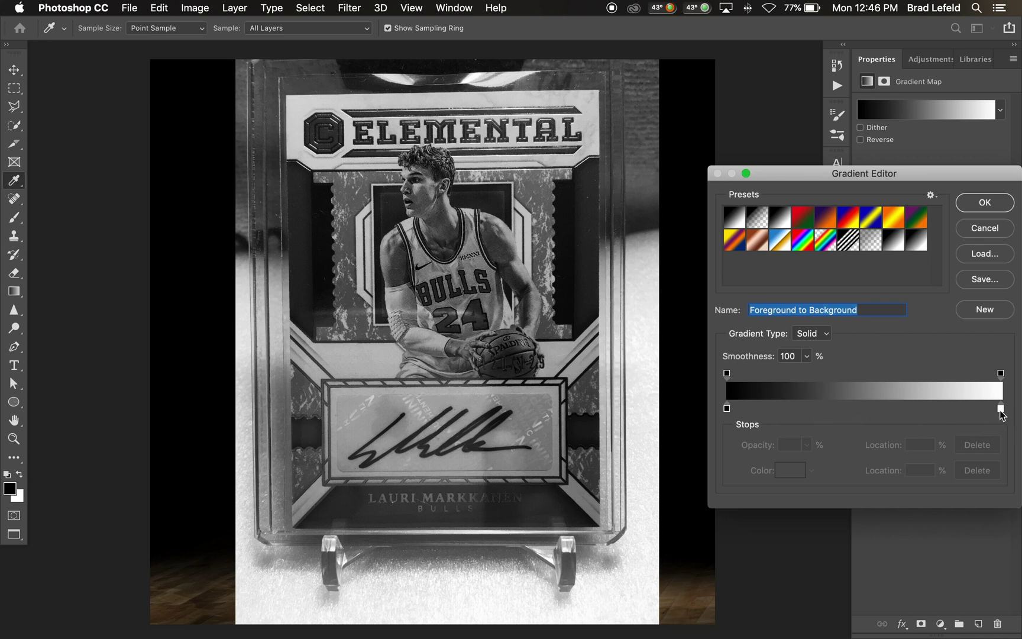
{"action": "left_click_drag", "start_coordinate": [1001, 409], "coordinate": [923, 413]}
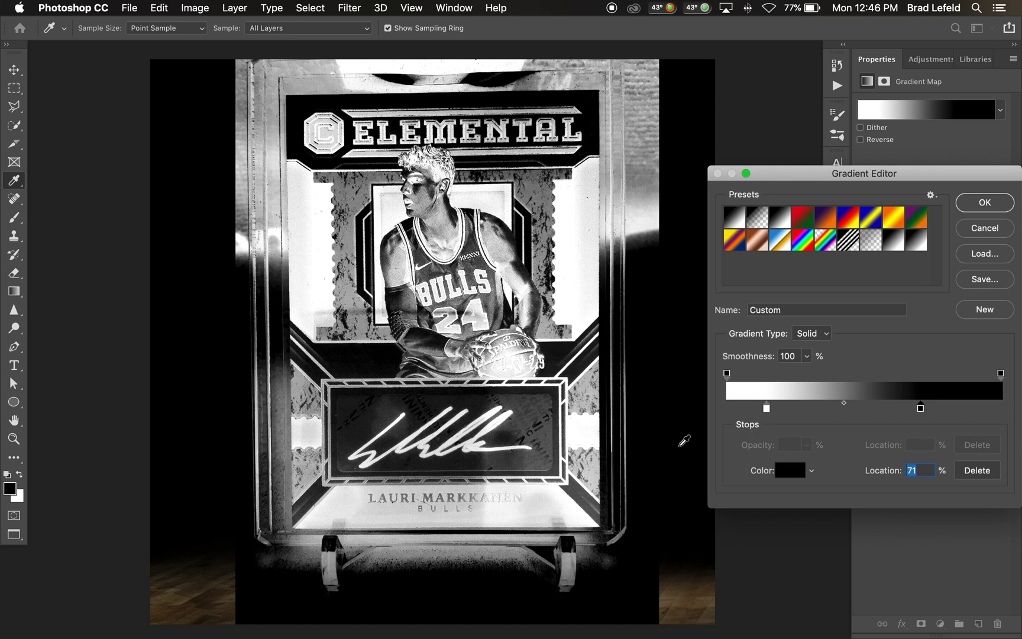
{"action": "left_click_drag", "start_coordinate": [921, 411], "coordinate": [862, 410]}
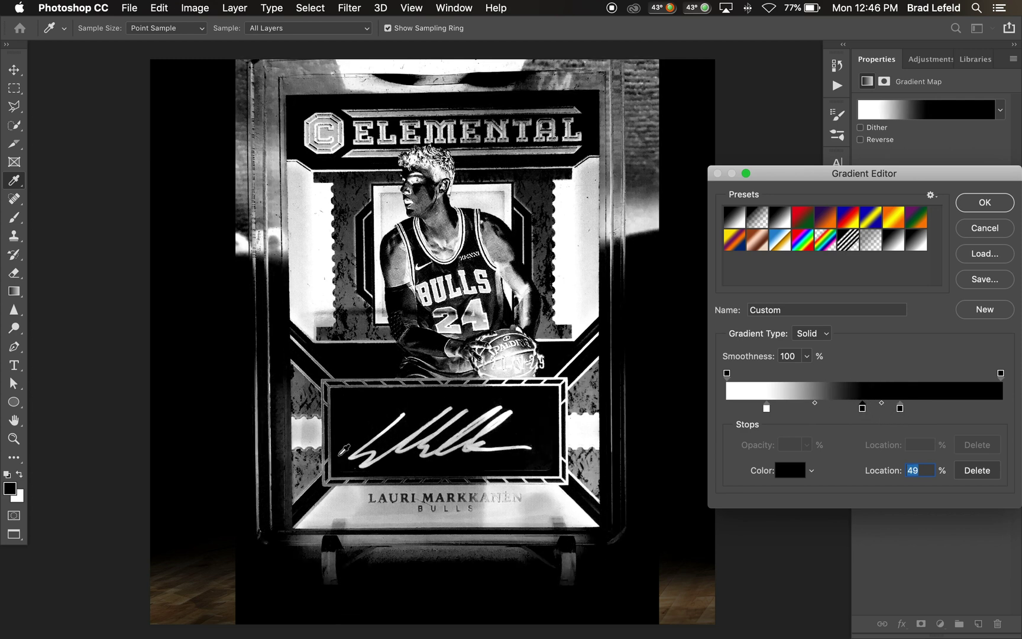
{"action": "left_click_drag", "start_coordinate": [767, 409], "coordinate": [784, 409]}
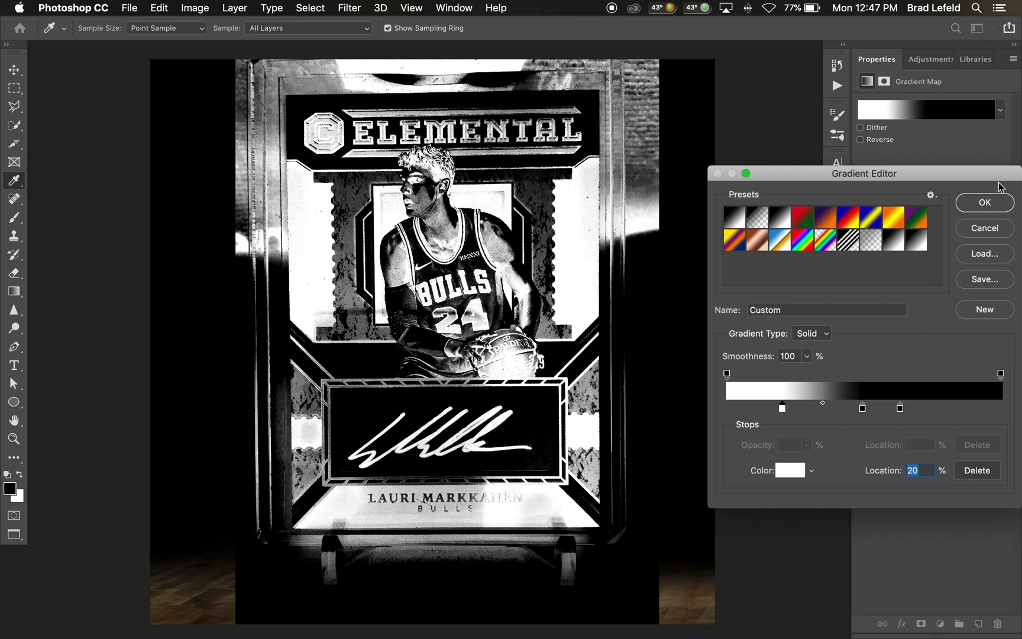
{"action": "left_click", "coordinate": [985, 203]}
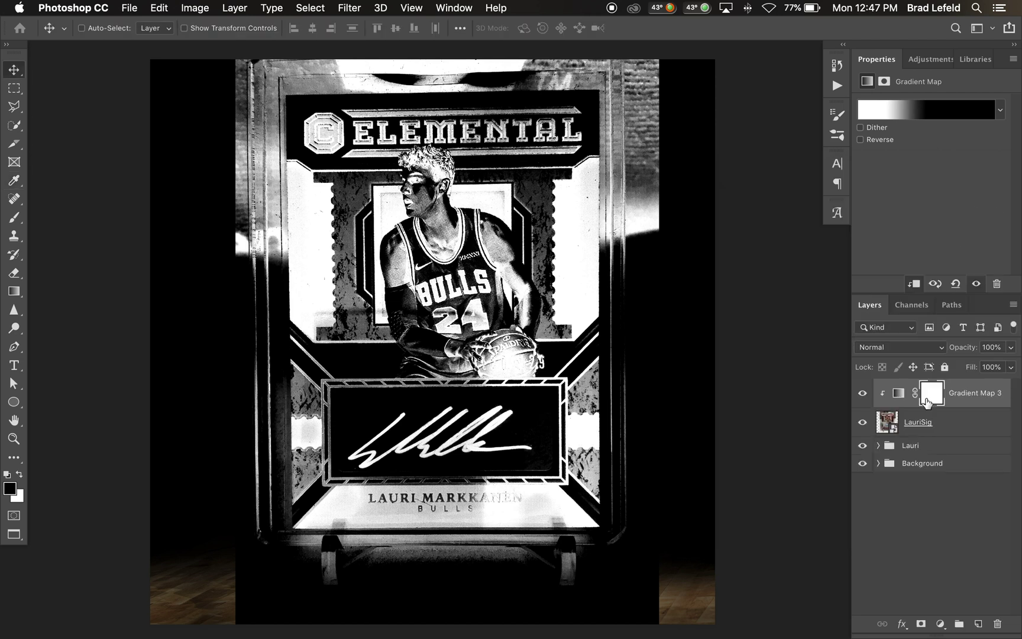
- Add a layer mask to LauriSig and paint black over the card around the signature
{"action": "left_click", "coordinate": [926, 426]}
{"action": "left_click", "coordinate": [921, 625]}
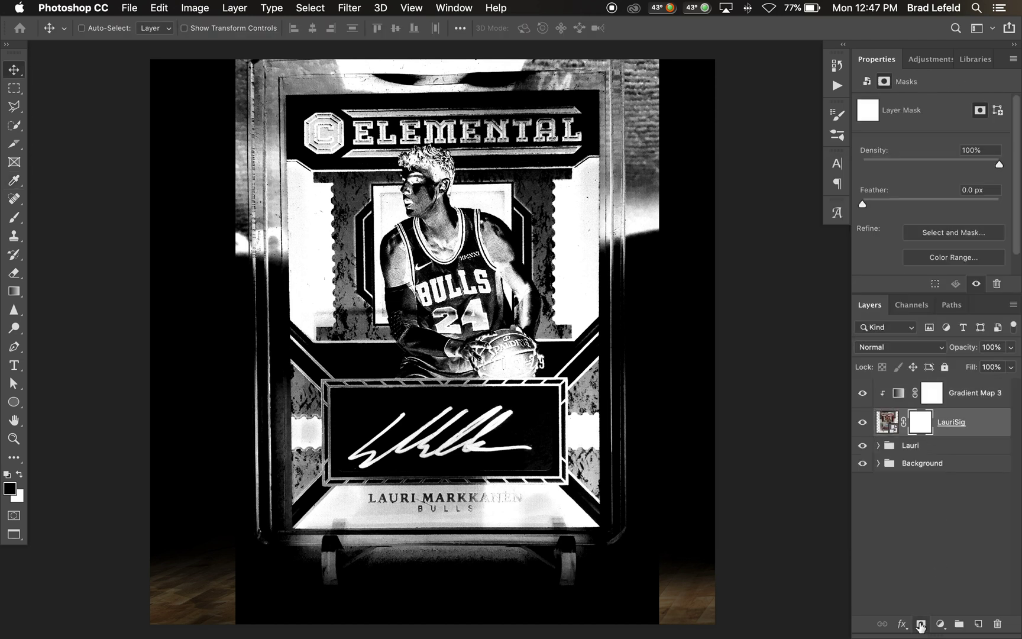
{"action": "key", "text": "b"}
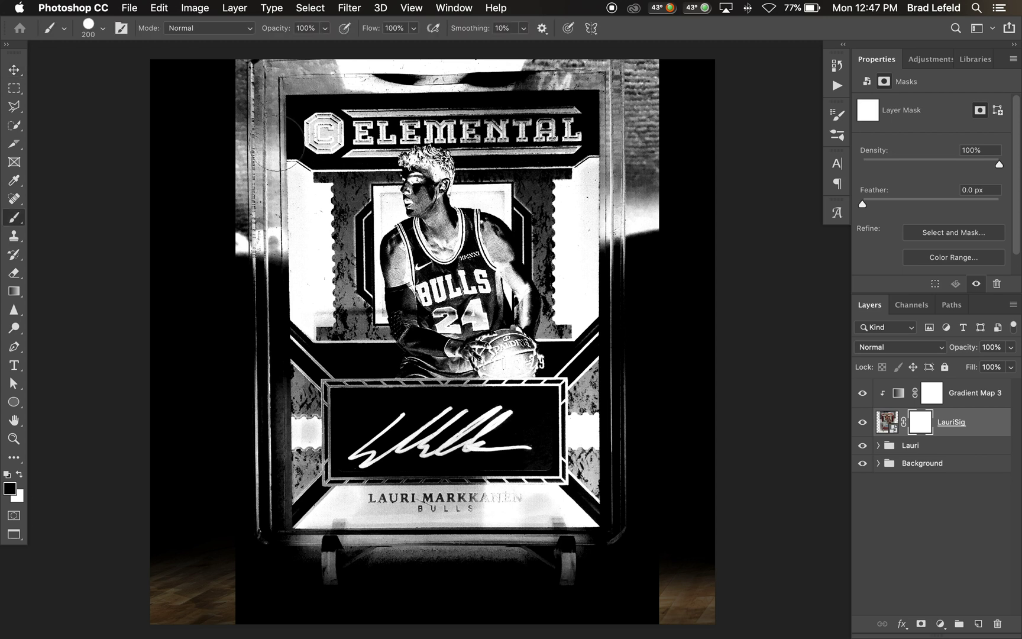
{"action": "mouse_move", "coordinate": [236, 83]}
{"action": "left_mouse_down"}
{"action": "mouse_move", "coordinate": [787, 67]}
{"action": "mouse_move", "coordinate": [673, 104]}
{"action": "mouse_move", "coordinate": [171, 132]}
{"action": "mouse_move", "coordinate": [694, 138]}
{"action": "mouse_move", "coordinate": [665, 174]}
{"action": "mouse_move", "coordinate": [321, 185]}
{"action": "mouse_move", "coordinate": [227, 212]}
{"action": "mouse_move", "coordinate": [604, 208]}
{"action": "mouse_move", "coordinate": [761, 220]}
{"action": "mouse_move", "coordinate": [368, 253]}
{"action": "mouse_move", "coordinate": [172, 305]}
{"action": "mouse_move", "coordinate": [662, 308]}
{"action": "mouse_move", "coordinate": [550, 278]}
{"action": "mouse_move", "coordinate": [242, 287]}
{"action": "mouse_move", "coordinate": [316, 337]}
{"action": "mouse_move", "coordinate": [327, 362]}
{"action": "mouse_move", "coordinate": [605, 364]}
{"action": "mouse_move", "coordinate": [558, 337]}
{"action": "mouse_move", "coordinate": [353, 338]}
{"action": "mouse_move", "coordinate": [280, 361]}
{"action": "mouse_move", "coordinate": [270, 435]}
{"action": "mouse_move", "coordinate": [289, 565]}
{"action": "mouse_move", "coordinate": [312, 556]}
{"action": "mouse_move", "coordinate": [617, 600]}
{"action": "mouse_move", "coordinate": [119, 584]}
{"action": "mouse_move", "coordinate": [343, 602]}
{"action": "mouse_move", "coordinate": [718, 575]}
{"action": "mouse_move", "coordinate": [358, 521]}
{"action": "mouse_move", "coordinate": [637, 535]}
{"action": "mouse_move", "coordinate": [593, 481]}
{"action": "mouse_move", "coordinate": [583, 413]}
{"action": "mouse_move", "coordinate": [615, 375]}
{"action": "mouse_move", "coordinate": [616, 416]}
{"action": "mouse_move", "coordinate": [589, 514]}
{"action": "mouse_move", "coordinate": [564, 489]}
{"action": "mouse_move", "coordinate": [331, 501]}
{"action": "mouse_move", "coordinate": [313, 492]}
{"action": "mouse_move", "coordinate": [302, 457]}
{"action": "mouse_move", "coordinate": [306, 404]}
{"action": "mouse_move", "coordinate": [280, 434]}
{"action": "left_mouse_up"}
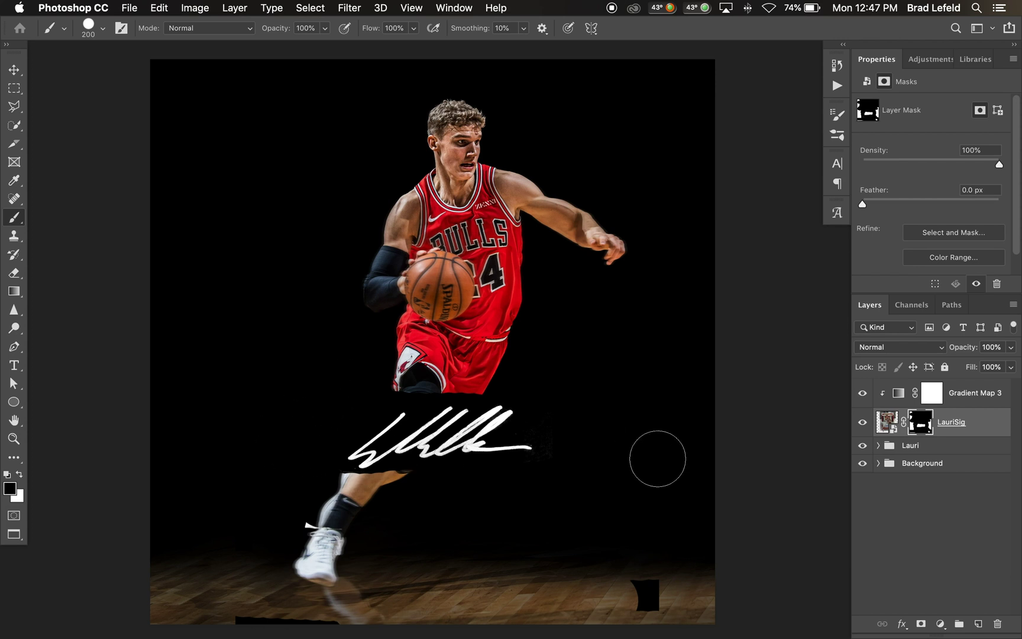
- Set the LauriSig layer's blend mode to Screen and move the signature into the black area beside the player's shorts
{"action": "left_click", "coordinate": [906, 347]}
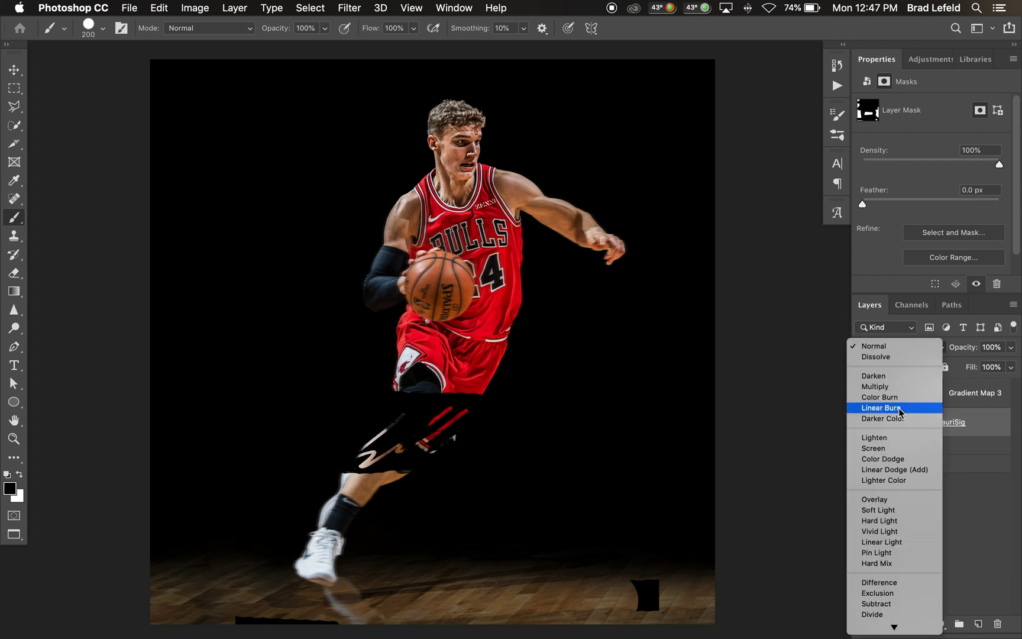
{"action": "left_click", "coordinate": [899, 454]}
{"action": "key", "text": "v"}
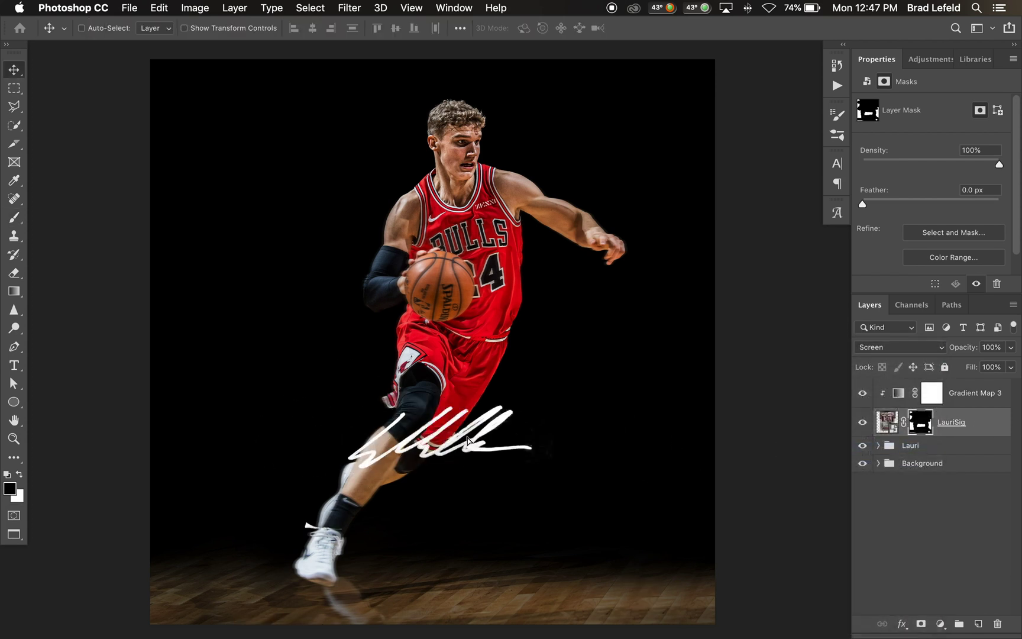
{"action": "mouse_move", "coordinate": [459, 448]}
{"action": "left_mouse_down"}
{"action": "mouse_move", "coordinate": [603, 355]}
{"action": "mouse_move", "coordinate": [577, 393]}
{"action": "left_mouse_up"}
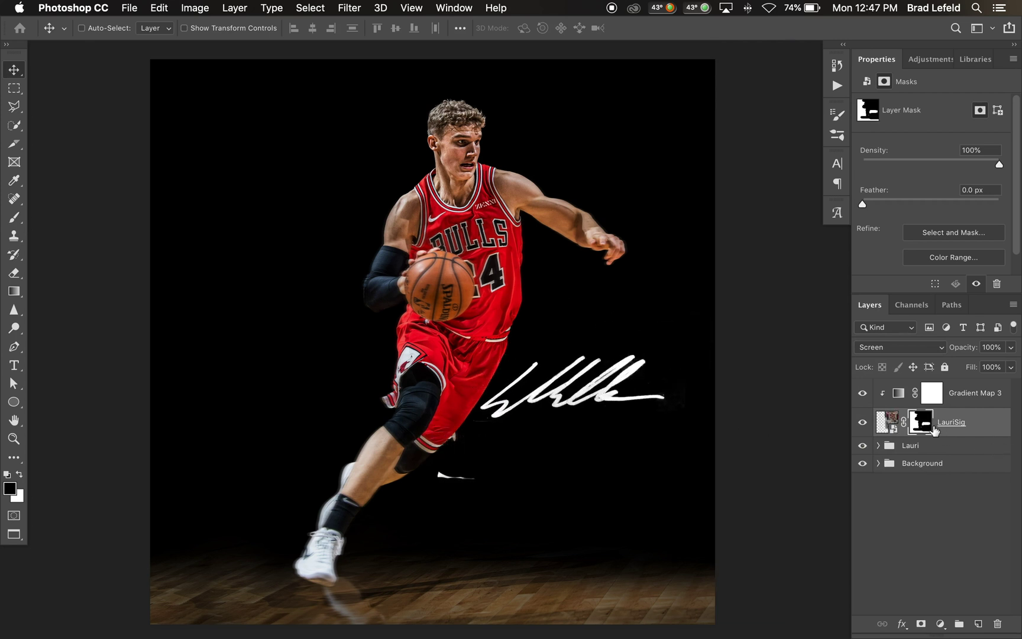
- Paint out the stray card remnant on the LauriSig mask and move the signature up below the player's outstretched arm
{"action": "key", "text": "b"}
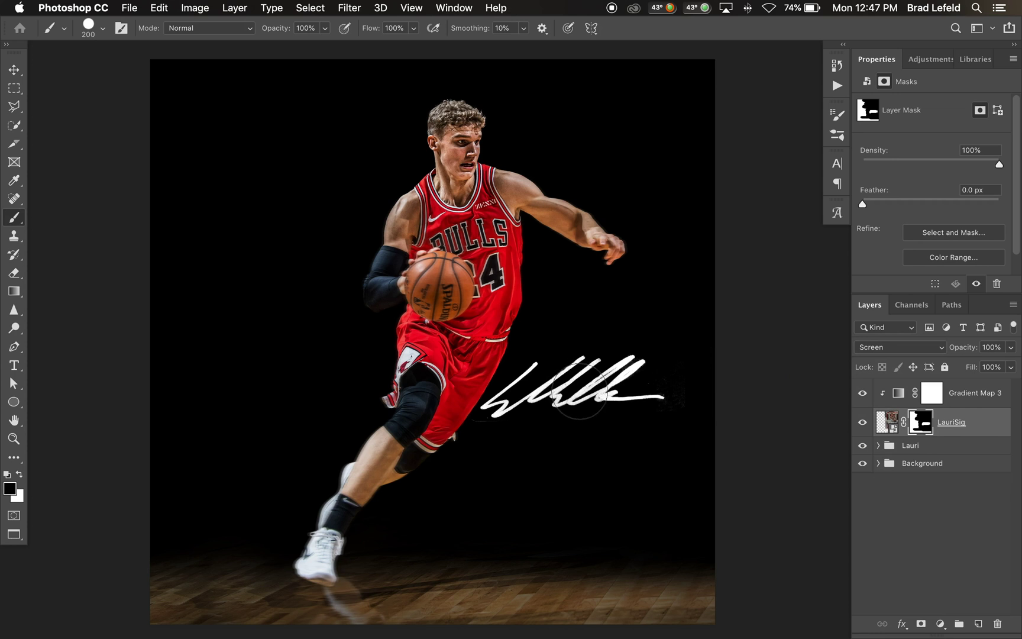
{"action": "key", "text": "v"}
{"action": "mouse_move", "coordinate": [587, 400]}
{"action": "left_mouse_down"}
{"action": "mouse_move", "coordinate": [515, 327]}
{"action": "mouse_move", "coordinate": [418, 438]}
{"action": "mouse_move", "coordinate": [242, 198]}
{"action": "mouse_move", "coordinate": [365, 161]}
{"action": "mouse_move", "coordinate": [598, 444]}
{"action": "mouse_move", "coordinate": [601, 366]}
{"action": "mouse_move", "coordinate": [645, 530]}
{"action": "mouse_move", "coordinate": [328, 535]}
{"action": "mouse_move", "coordinate": [272, 345]}
{"action": "mouse_move", "coordinate": [296, 177]}
{"action": "mouse_move", "coordinate": [467, 178]}
{"action": "mouse_move", "coordinate": [520, 158]}
{"action": "mouse_move", "coordinate": [487, 153]}
{"action": "mouse_move", "coordinate": [589, 203]}
{"action": "mouse_move", "coordinate": [613, 367]}
{"action": "mouse_move", "coordinate": [612, 343]}
{"action": "mouse_move", "coordinate": [614, 354]}
{"action": "left_mouse_up"}
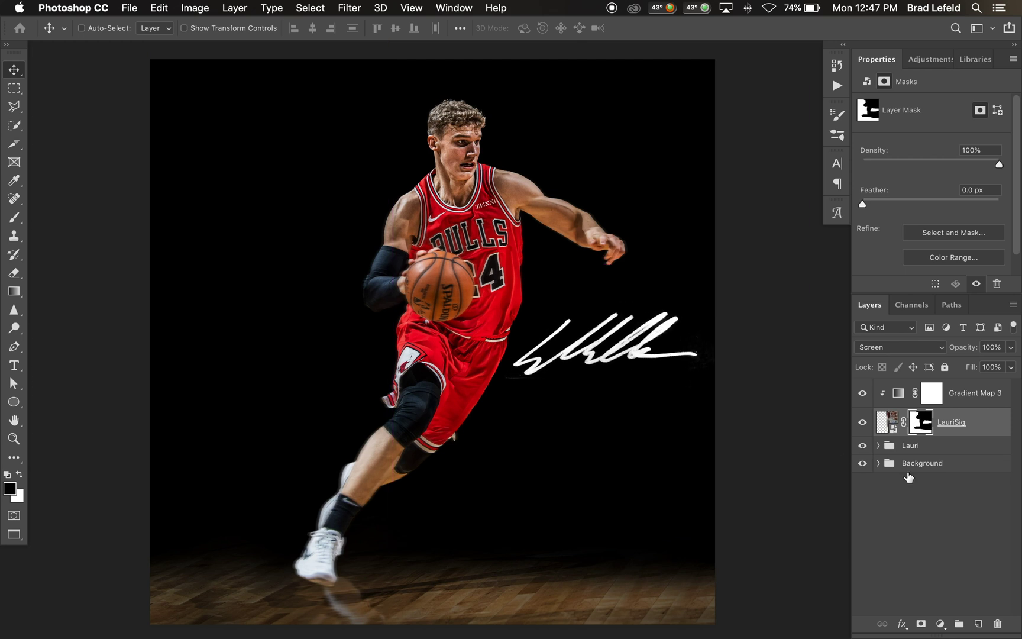
- Switch the Background group to the white Layer 0 by hiding Layer 1, and set LauriSig's blend mode to Multiply
{"action": "left_click", "coordinate": [879, 464]}
{"action": "left_click", "coordinate": [863, 516]}
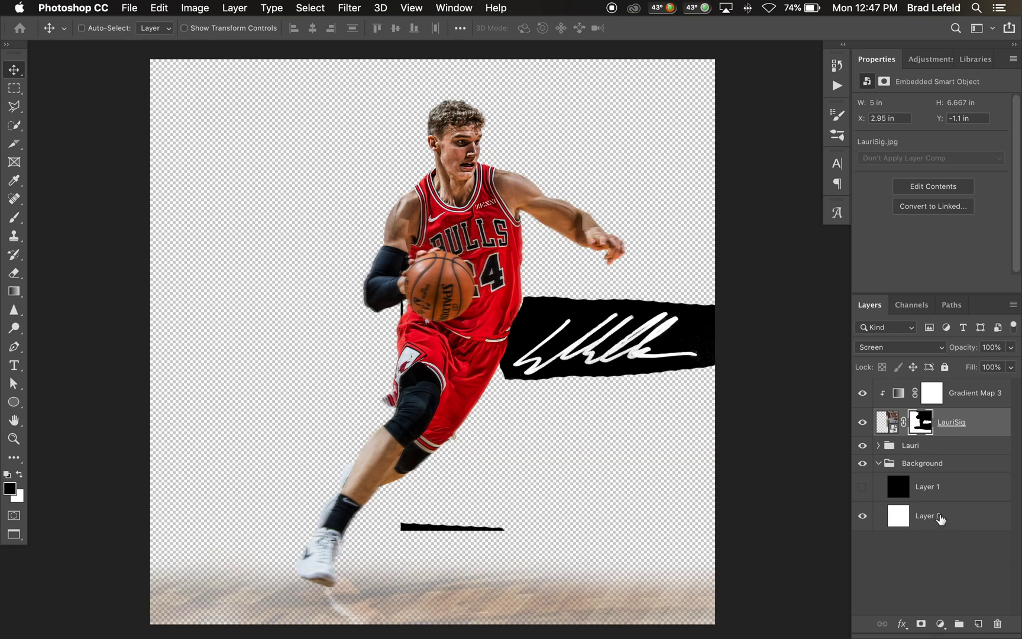
{"action": "key", "text": "super+2"}
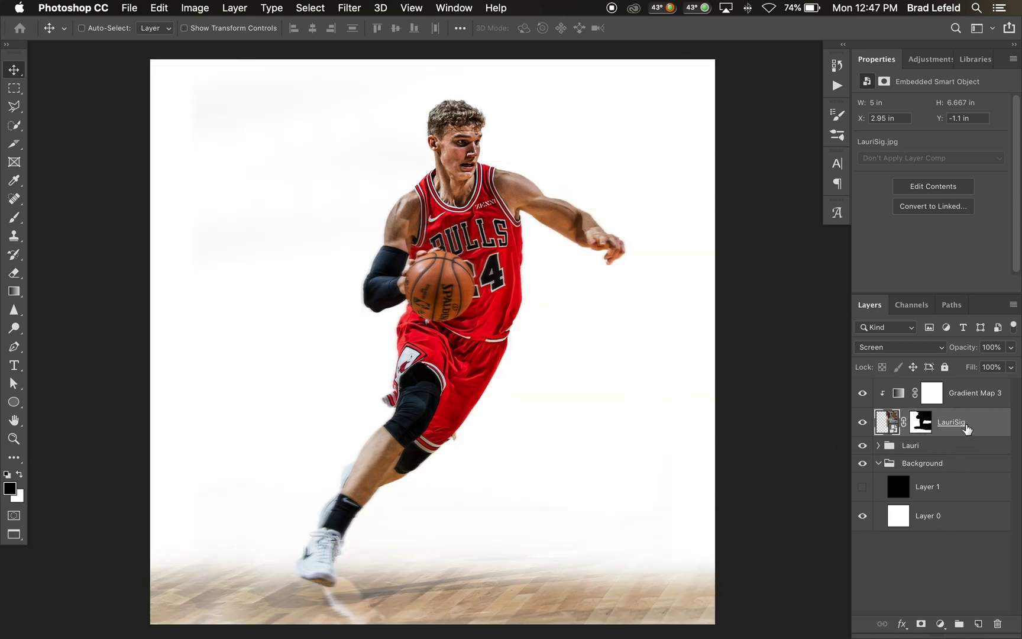
{"action": "left_click", "coordinate": [903, 349]}
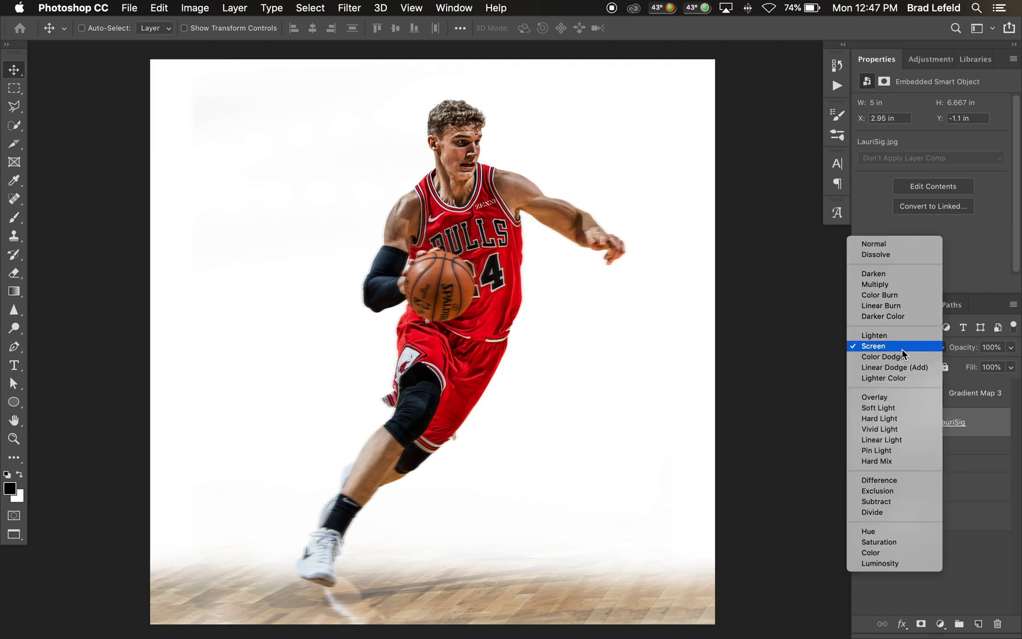
{"action": "left_click", "coordinate": [909, 284]}
- Rework the clipped gradient map to run from black at 16% to white at 44% for a dark signature
{"action": "left_click", "coordinate": [977, 402]}
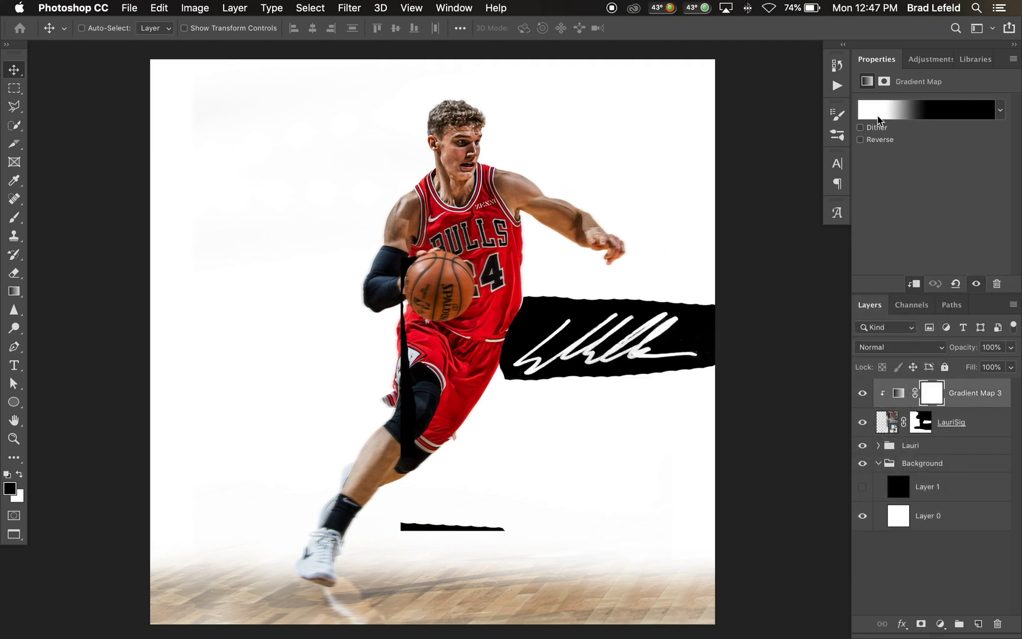
{"action": "left_click", "coordinate": [909, 114]}
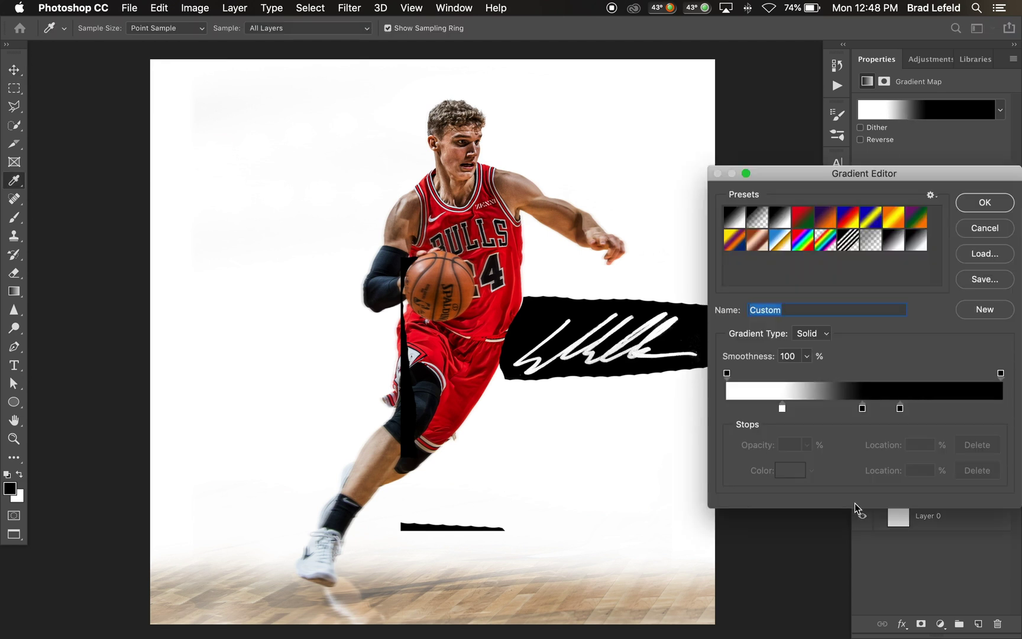
{"action": "left_click", "coordinate": [862, 409]}
{"action": "left_click_drag", "start_coordinate": [863, 408], "coordinate": [863, 450]}
{"action": "mouse_move", "coordinate": [783, 409]}
{"action": "left_mouse_down"}
{"action": "mouse_move", "coordinate": [952, 408]}
{"action": "mouse_move", "coordinate": [769, 408]}
{"action": "left_mouse_up"}
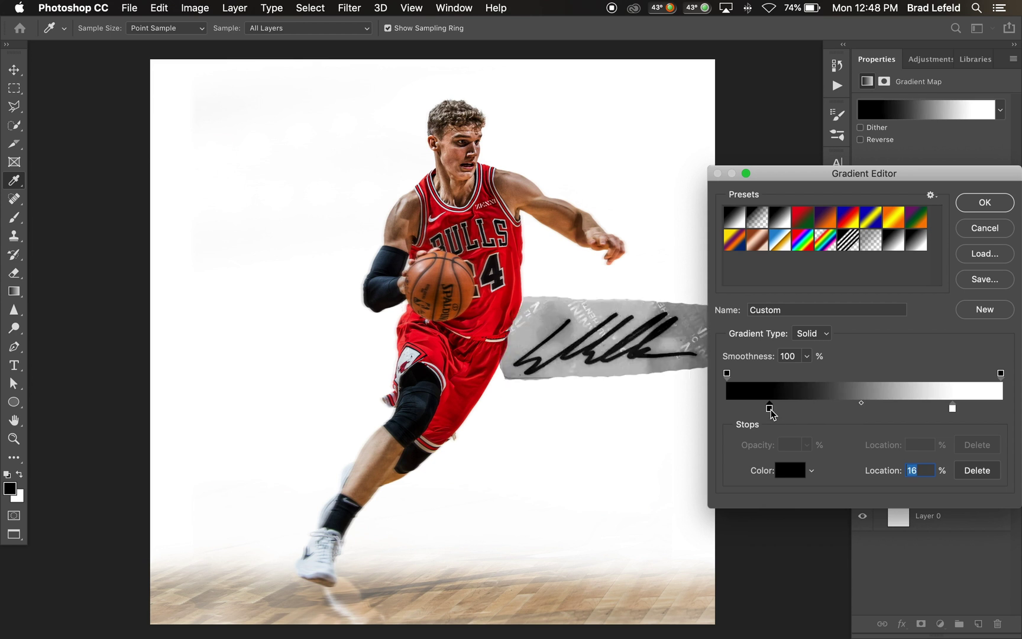
{"action": "left_click_drag", "start_coordinate": [952, 409], "coordinate": [871, 413]}
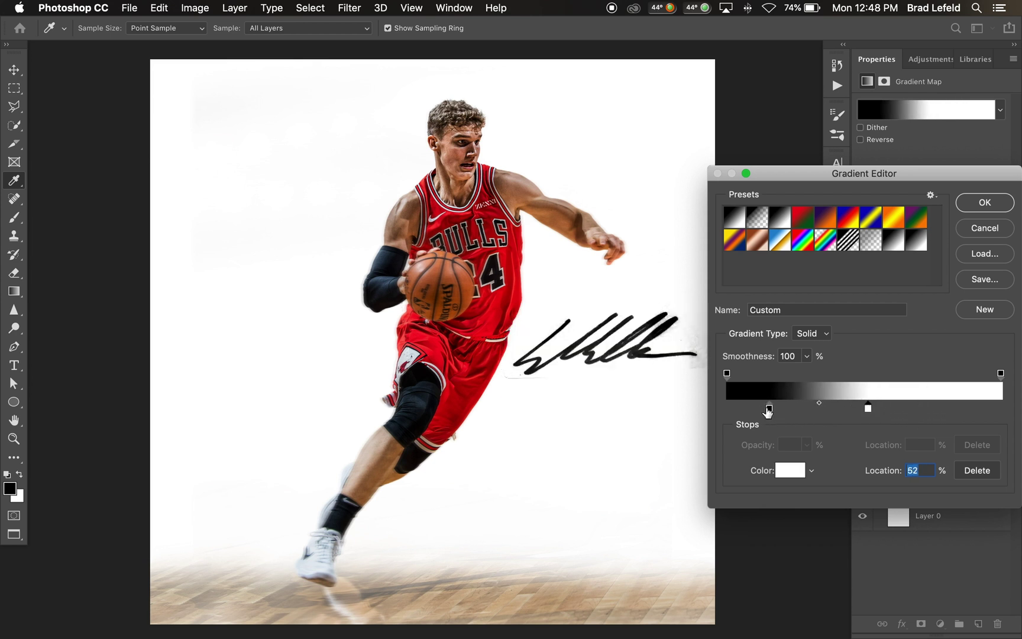
{"action": "left_click_drag", "start_coordinate": [768, 410], "coordinate": [844, 412]}
{"action": "left_click_drag", "start_coordinate": [835, 174], "coordinate": [836, 152]}
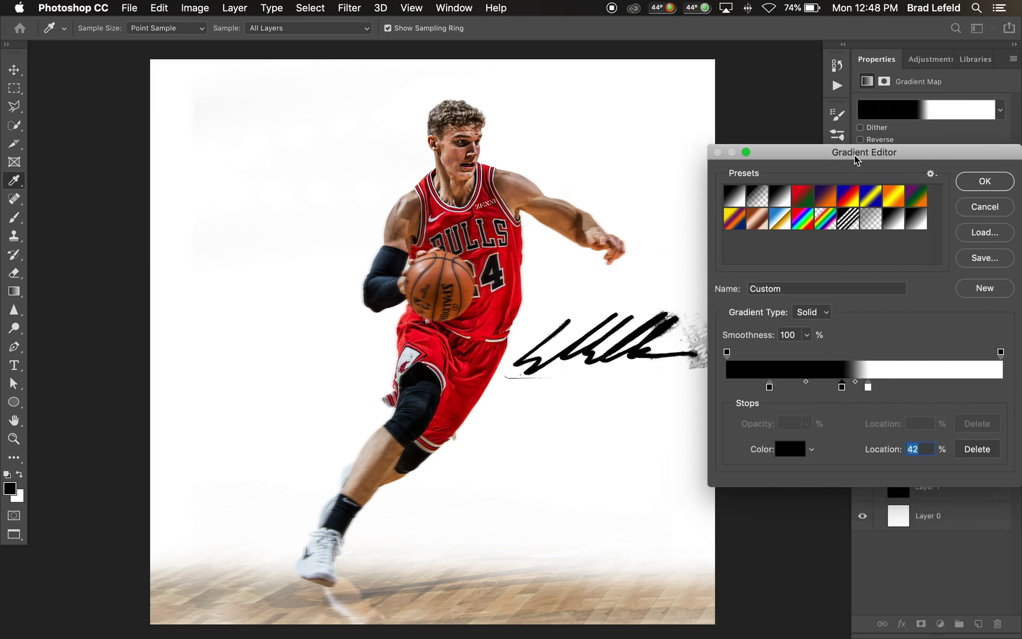
{"action": "mouse_move", "coordinate": [842, 387]}
{"action": "left_mouse_down"}
{"action": "mouse_move", "coordinate": [844, 402]}
{"action": "mouse_move", "coordinate": [856, 389]}
{"action": "mouse_move", "coordinate": [848, 391]}
{"action": "left_mouse_up"}
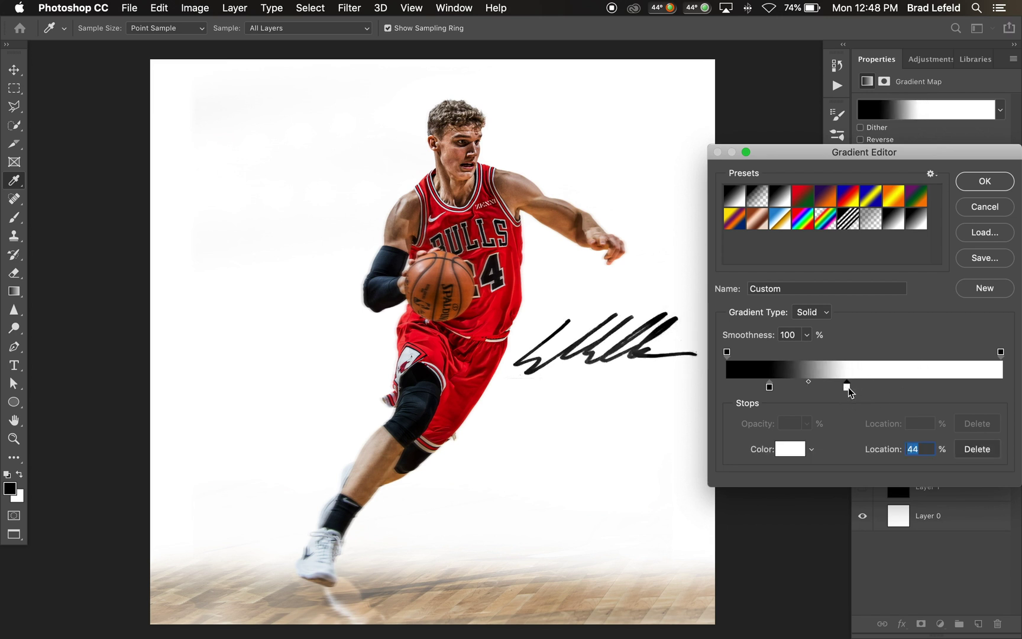
{"action": "left_click", "coordinate": [998, 187]}
- Try a slightly lower signature position, and undo the edits back to the black background with Screen blending
{"action": "left_click", "coordinate": [979, 423]}
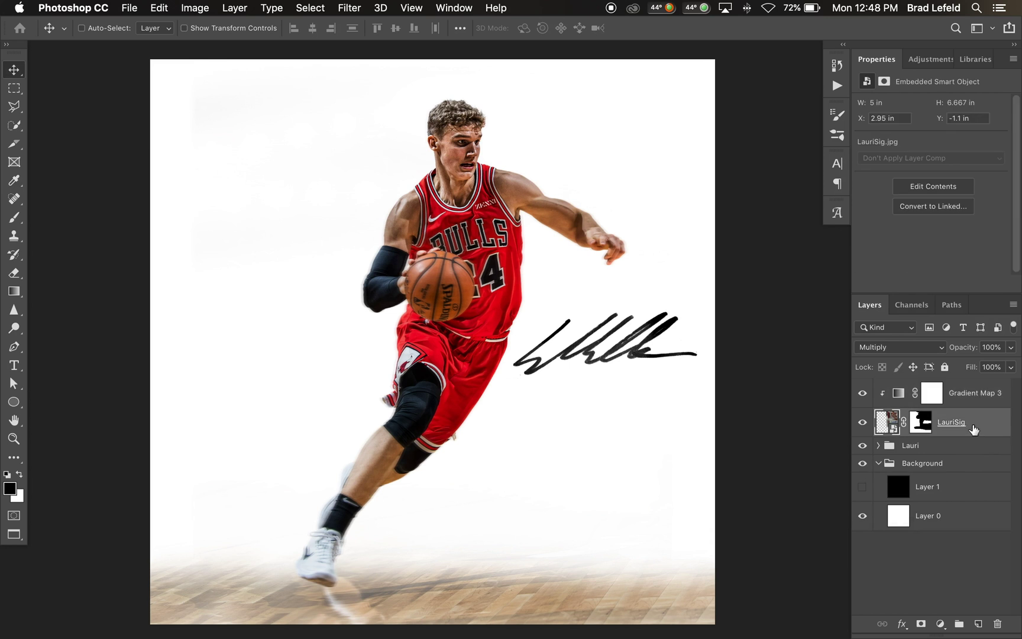
{"action": "mouse_move", "coordinate": [583, 341]}
{"action": "left_mouse_down"}
{"action": "mouse_move", "coordinate": [474, 177]}
{"action": "mouse_move", "coordinate": [322, 158]}
{"action": "mouse_move", "coordinate": [342, 535]}
{"action": "mouse_move", "coordinate": [331, 153]}
{"action": "mouse_move", "coordinate": [509, 165]}
{"action": "mouse_move", "coordinate": [580, 414]}
{"action": "mouse_move", "coordinate": [615, 361]}
{"action": "mouse_move", "coordinate": [639, 365]}
{"action": "mouse_move", "coordinate": [520, 466]}
{"action": "mouse_move", "coordinate": [613, 356]}
{"action": "mouse_move", "coordinate": [629, 386]}
{"action": "mouse_move", "coordinate": [615, 379]}
{"action": "mouse_move", "coordinate": [629, 371]}
{"action": "left_mouse_up"}
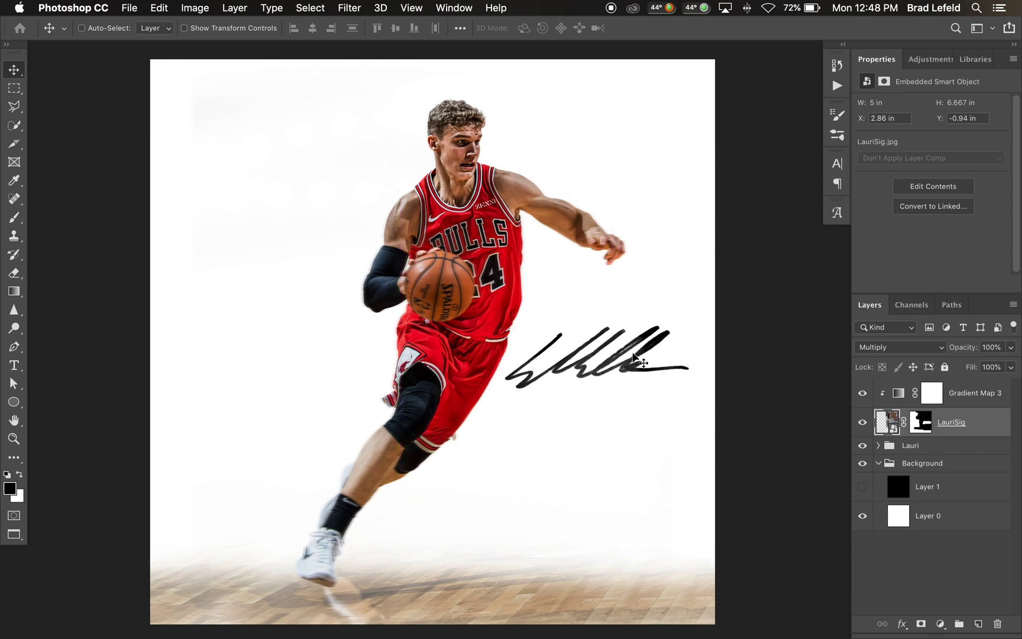
{"action": "key", "text": "super+z"}
{"action": "key", "text": "super+z"}
{"action": "key", "text": "super+z"}
{"action": "key", "text": "super+z"}
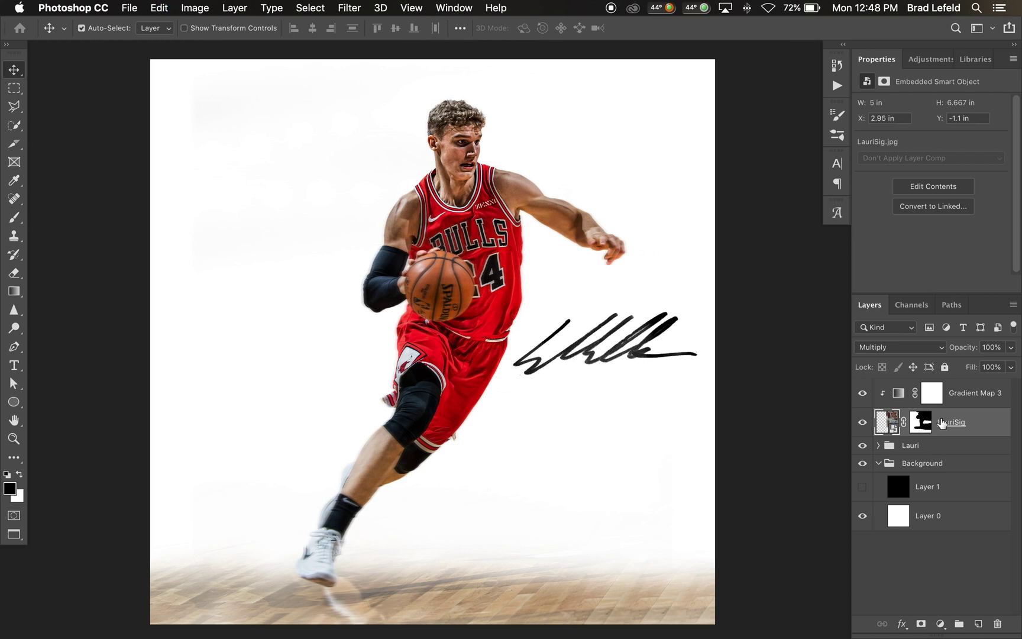
{"action": "key", "text": "super+z"}
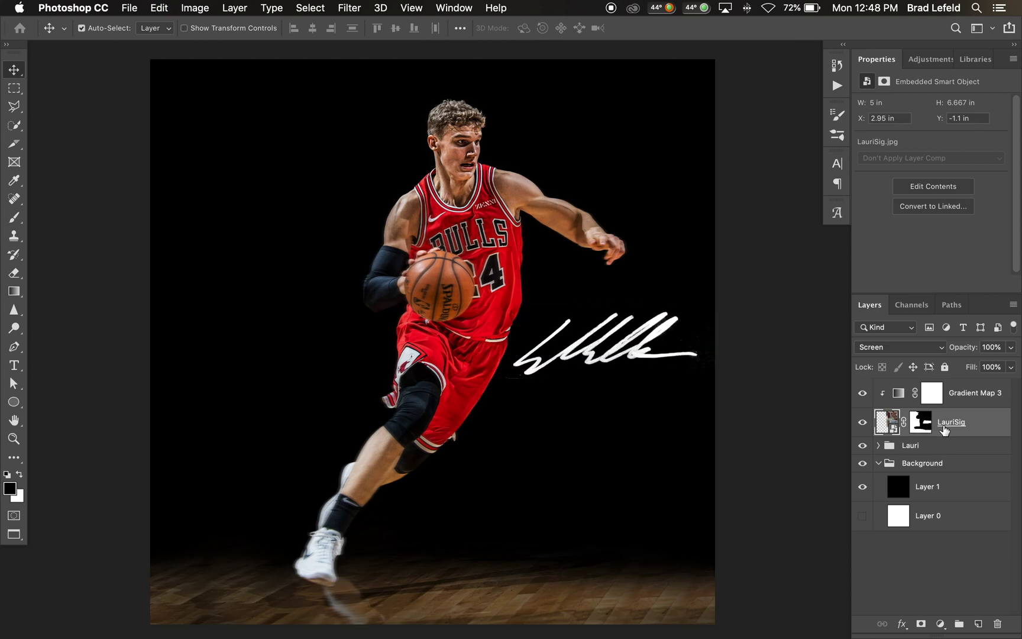
- Merge the Gradient Map 3 and LauriSig layers into one pixel layer
{"action": "left_click", "coordinate": [968, 392], "text": "shift"}
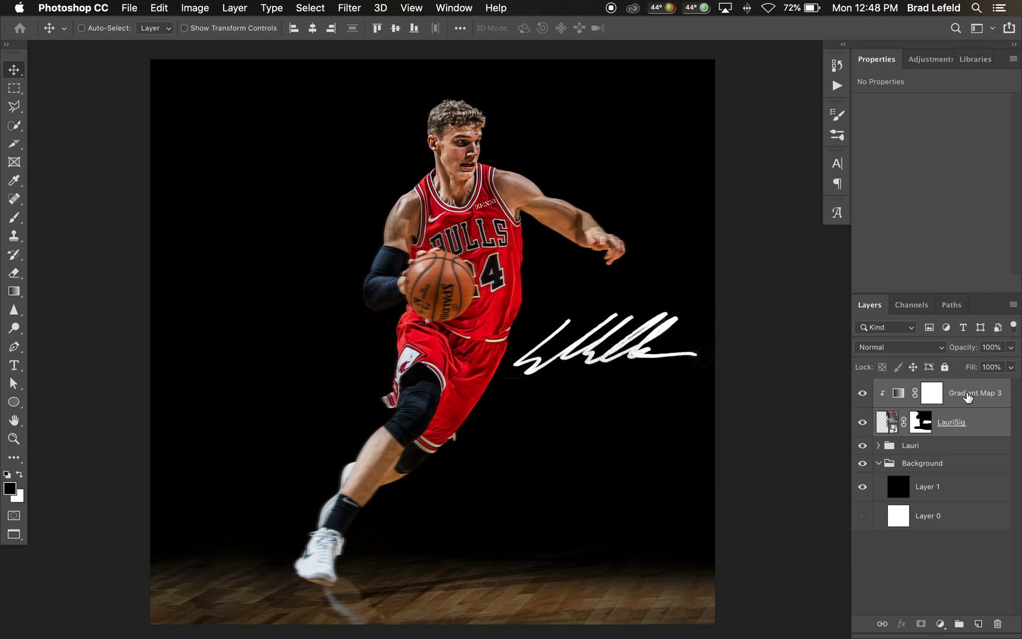
{"action": "right_click", "coordinate": [968, 405]}
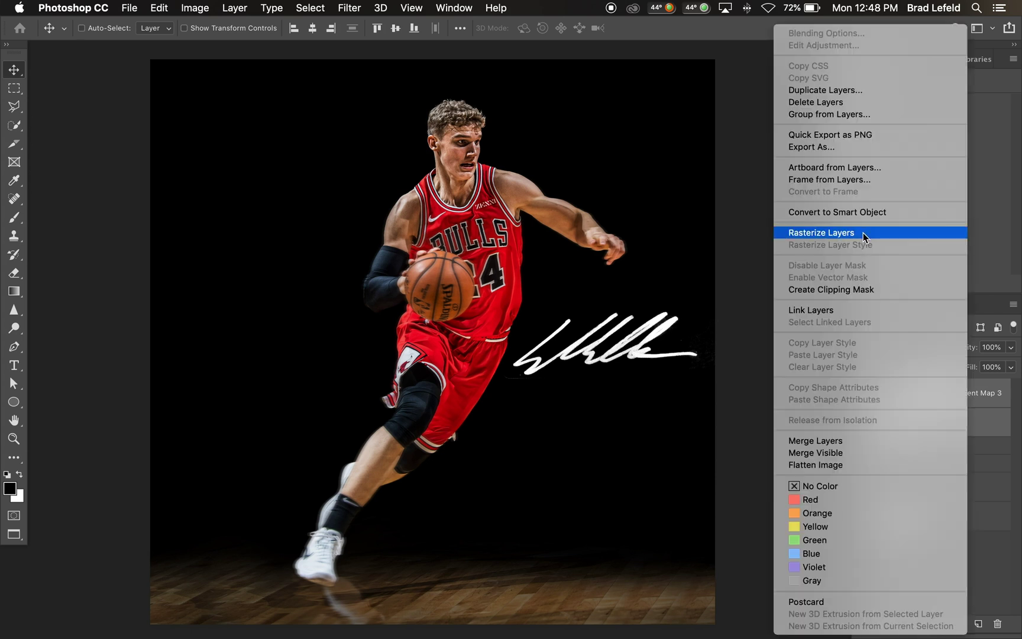
{"action": "left_click", "coordinate": [852, 440]}
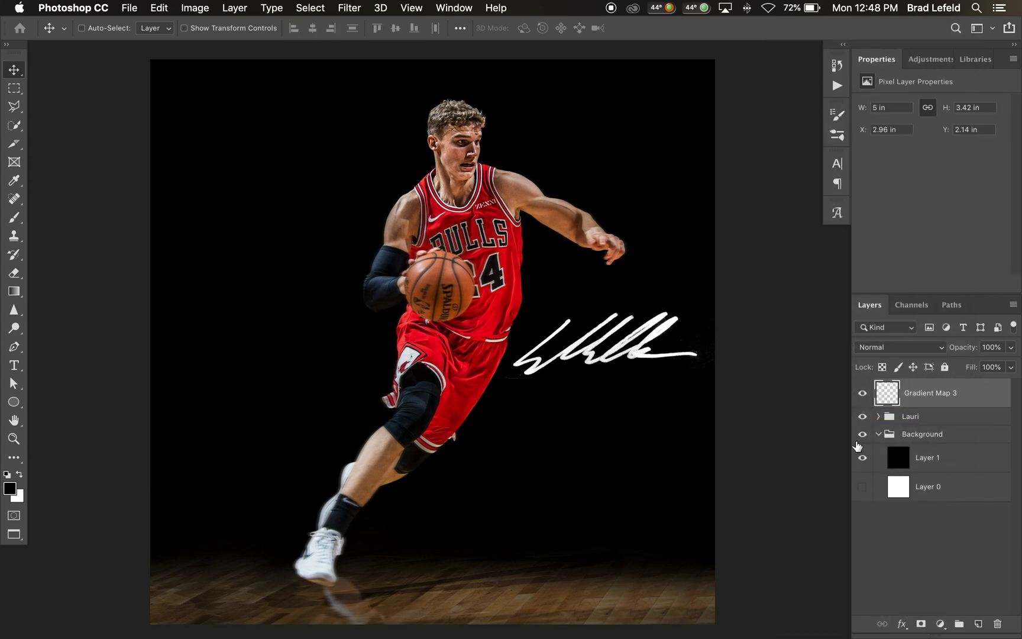
- Copy the pixels of the merged Gradient Map 3 layer into a new alpha channel, and return to the RGB composite view with that channel hidden
{"action": "left_click", "coordinate": [893, 401], "text": "super"}
{"action": "key", "text": "super+c"}
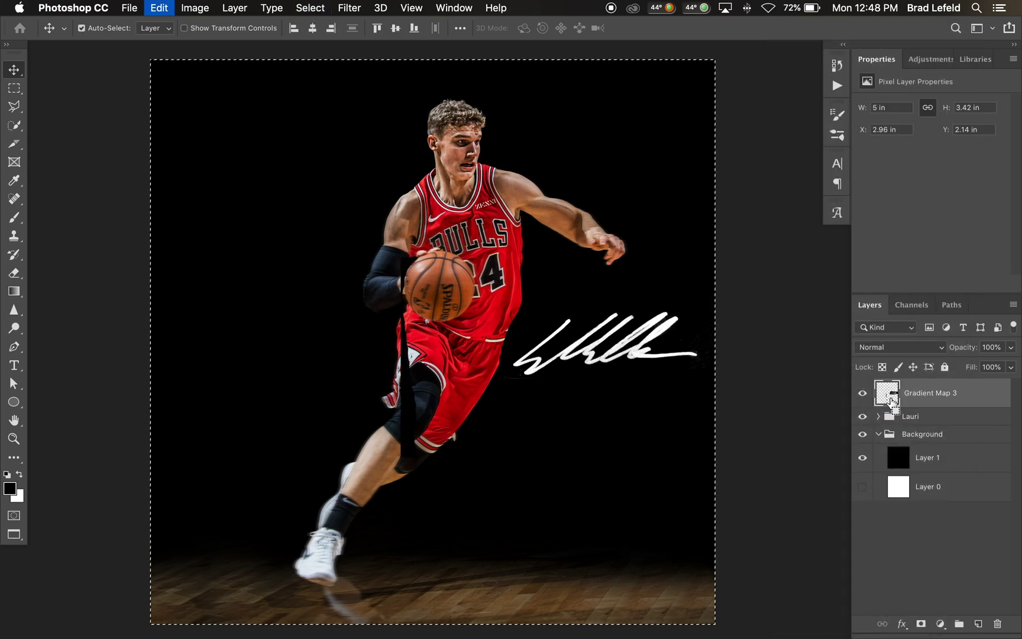
{"action": "left_click", "coordinate": [952, 307]}
{"action": "left_click", "coordinate": [914, 306]}
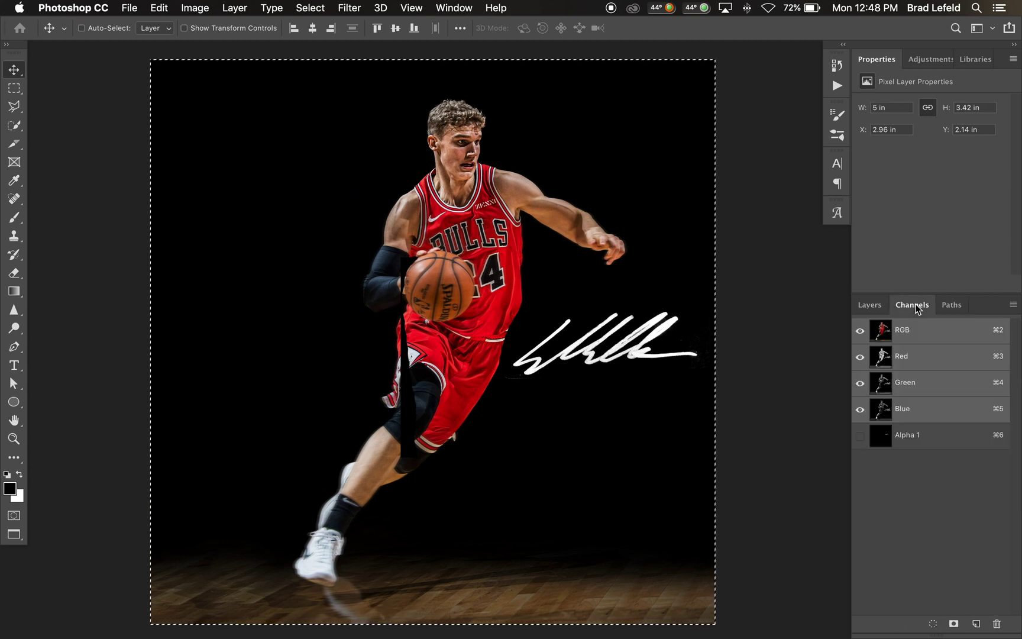
{"action": "left_click", "coordinate": [976, 624]}
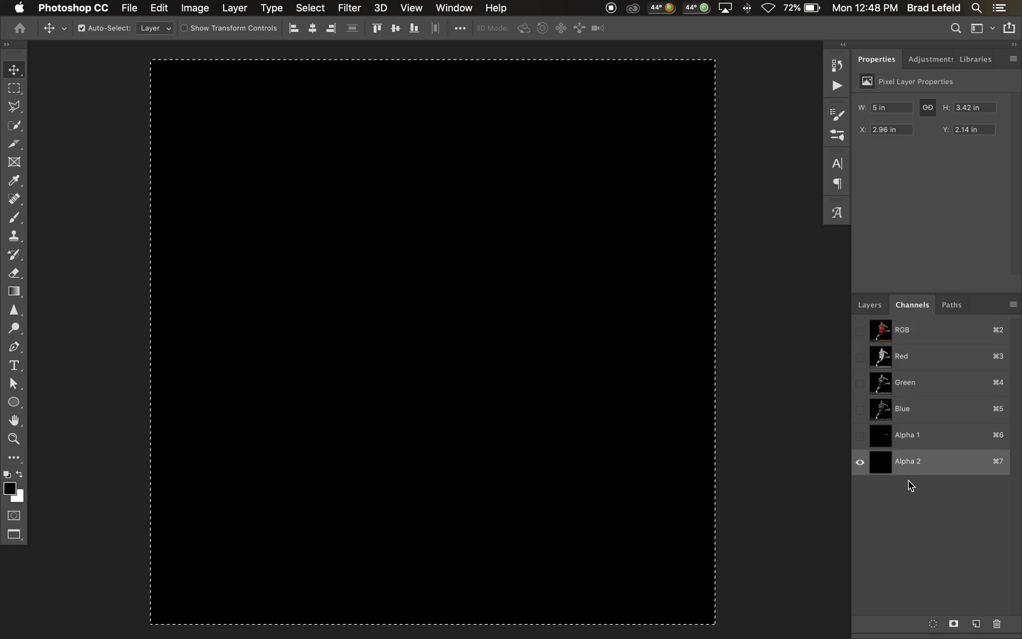
{"action": "key", "text": "super+v"}
{"action": "key", "text": "super+d"}
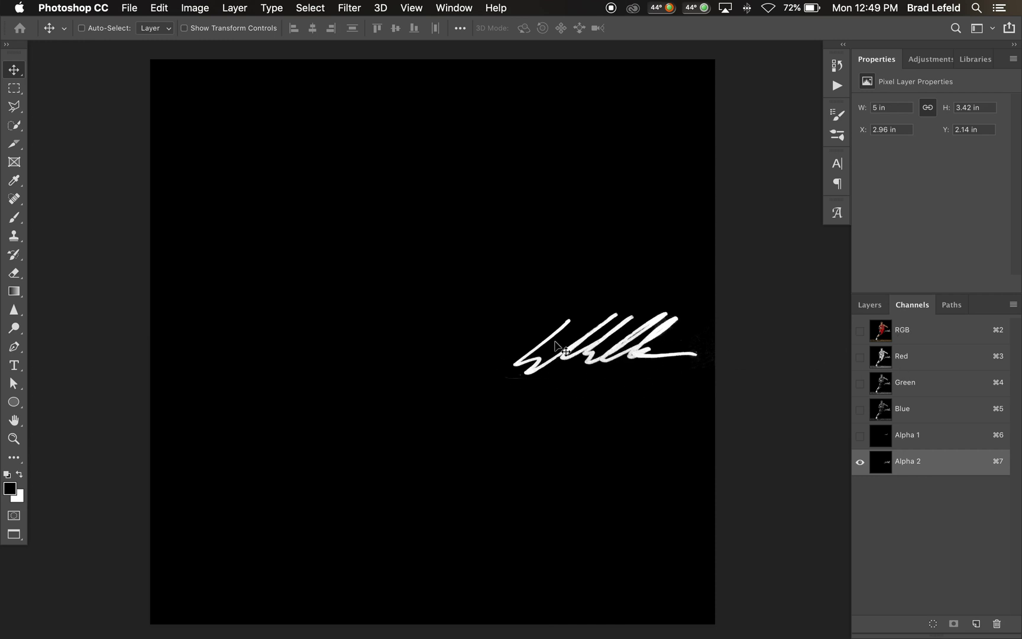
{"action": "left_click", "coordinate": [860, 330]}
{"action": "left_click", "coordinate": [860, 461]}
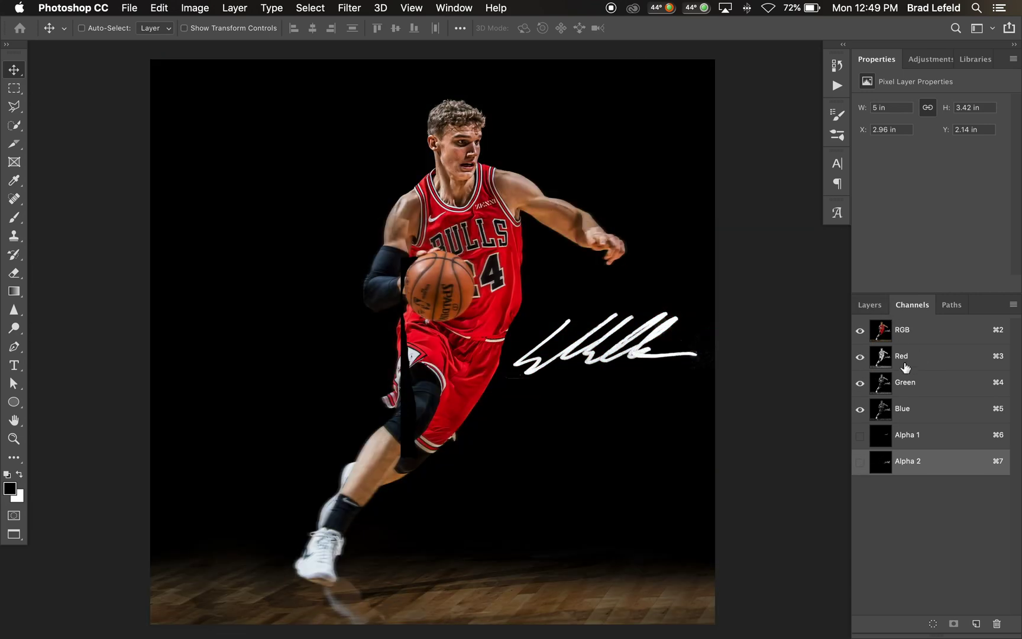
- Hide the Gradient Map 3 layer and add a new empty layer above it with Normal mode and 100% opacity
{"action": "left_click", "coordinate": [870, 306]}
{"action": "left_click", "coordinate": [863, 394]}
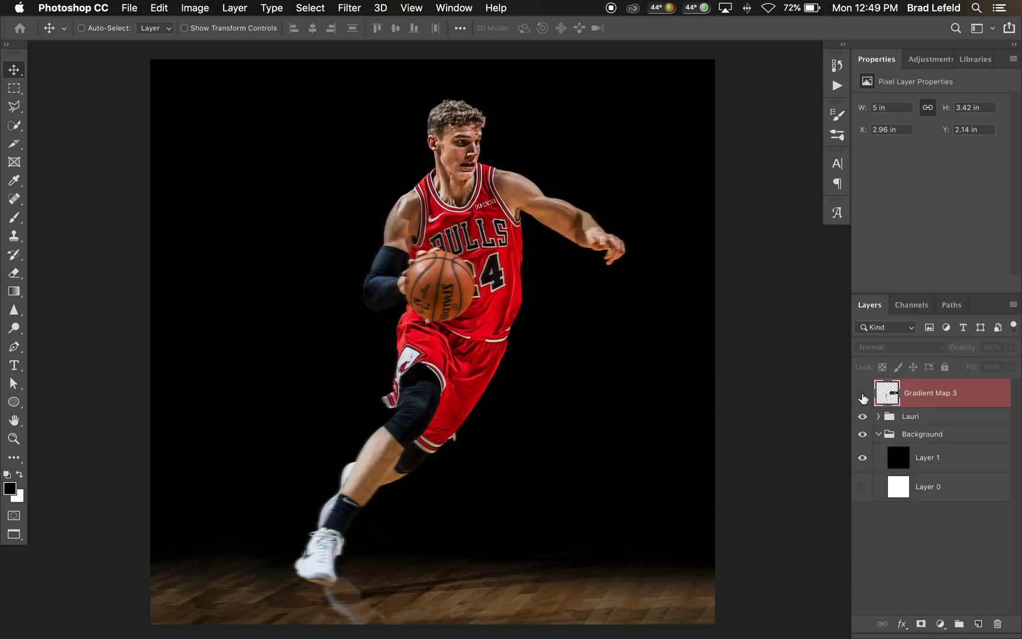
{"action": "key", "text": "super+shift+n"}
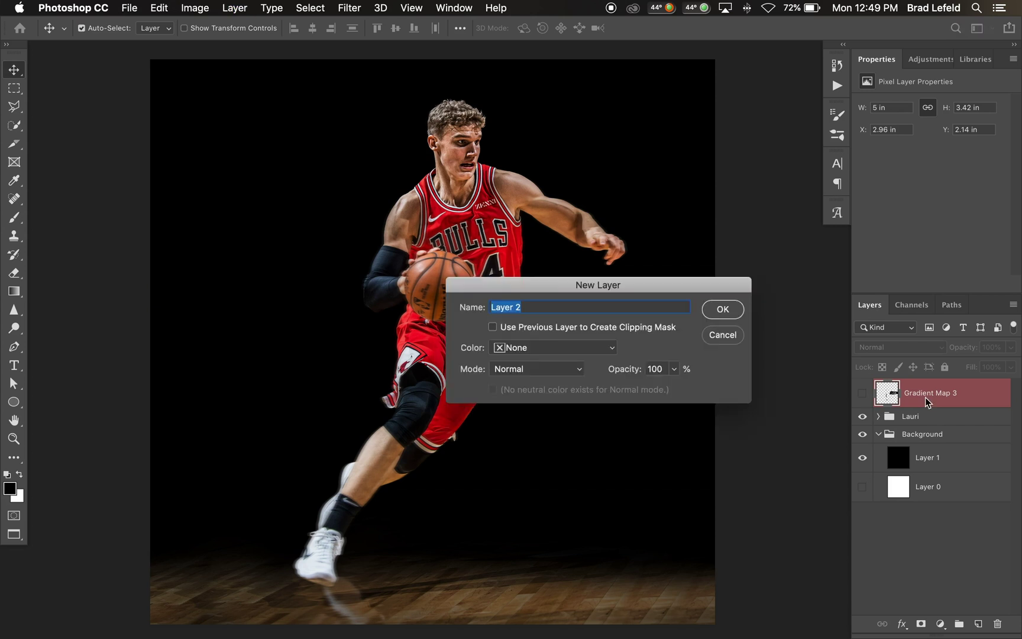
{"action": "key", "text": "Return"}
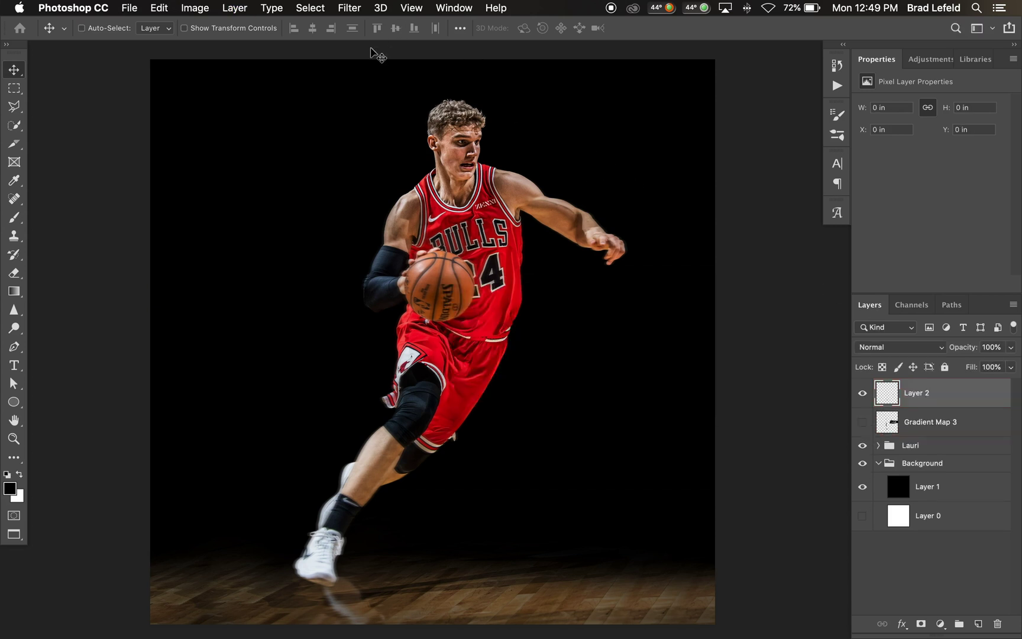
- Load the Alpha 2 channel as a new selection in the shape of the signature
{"action": "left_click", "coordinate": [902, 306]}
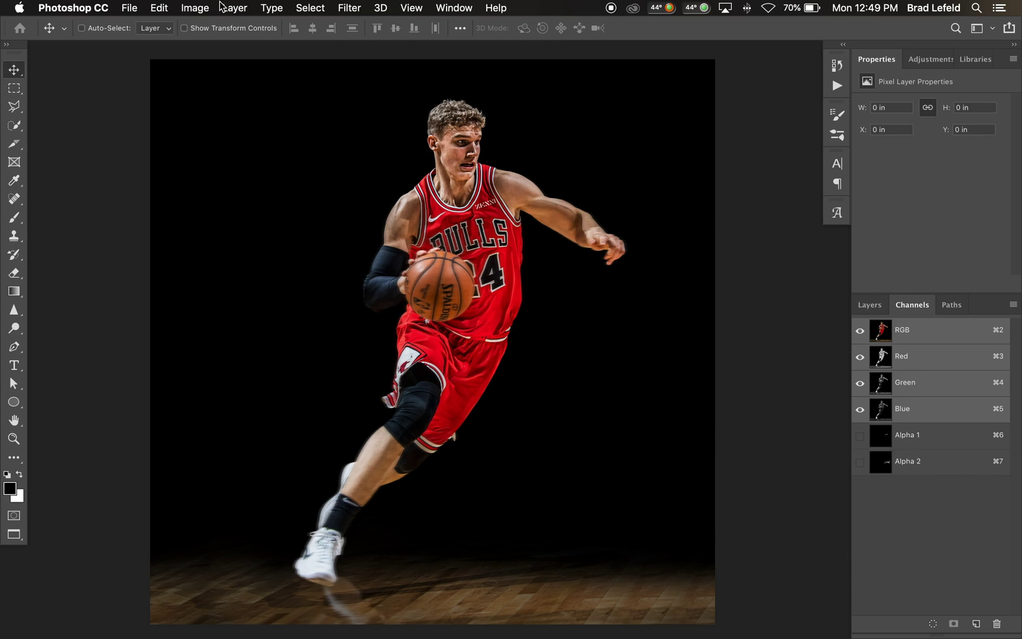
{"action": "left_click", "coordinate": [302, 11]}
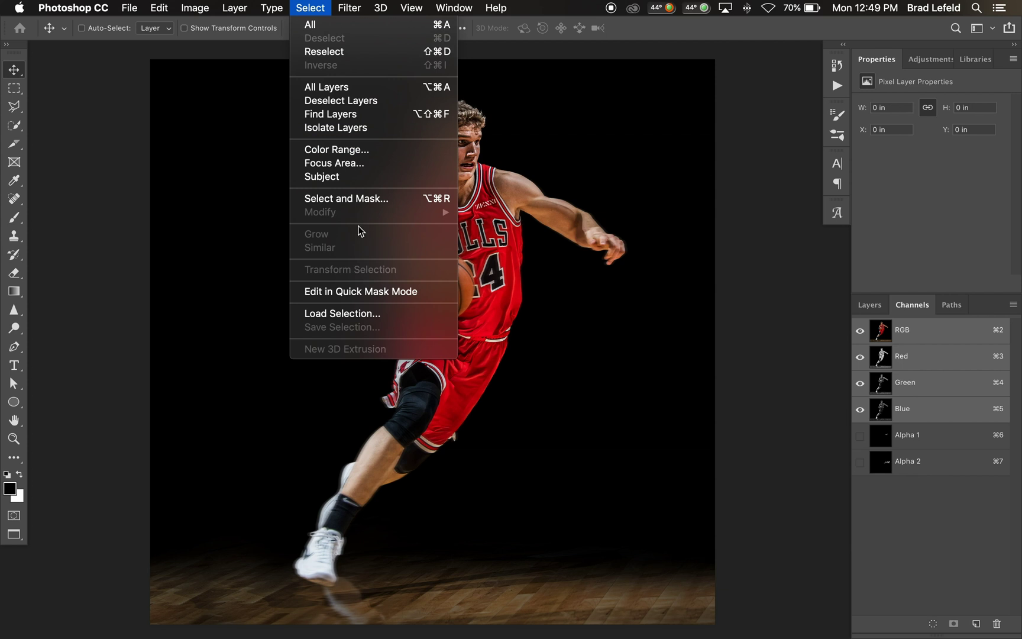
{"action": "left_click", "coordinate": [349, 313]}
{"action": "left_click", "coordinate": [604, 317]}
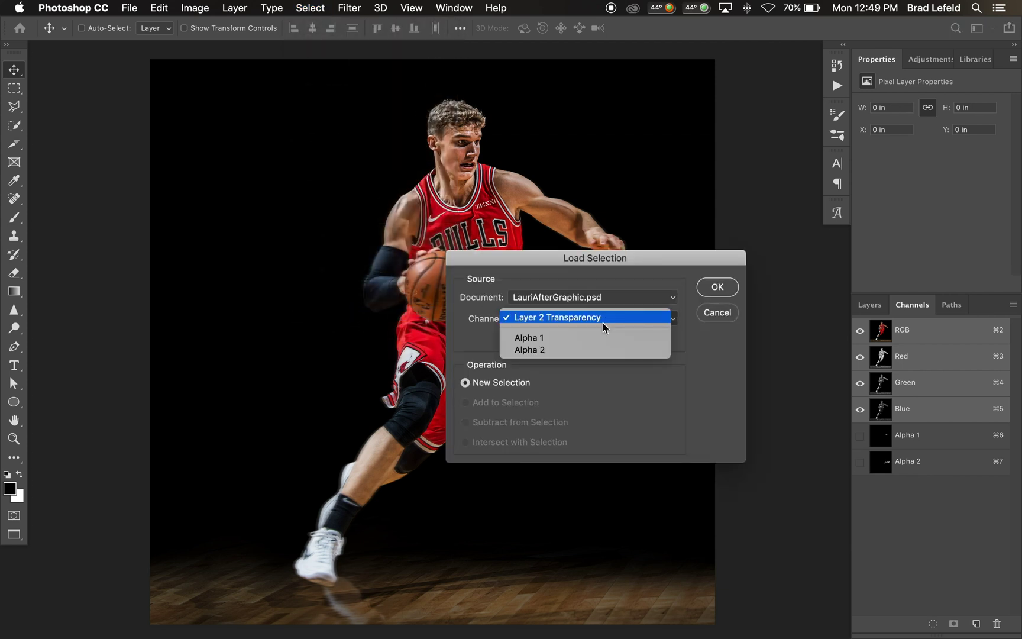
{"action": "left_click", "coordinate": [587, 350]}
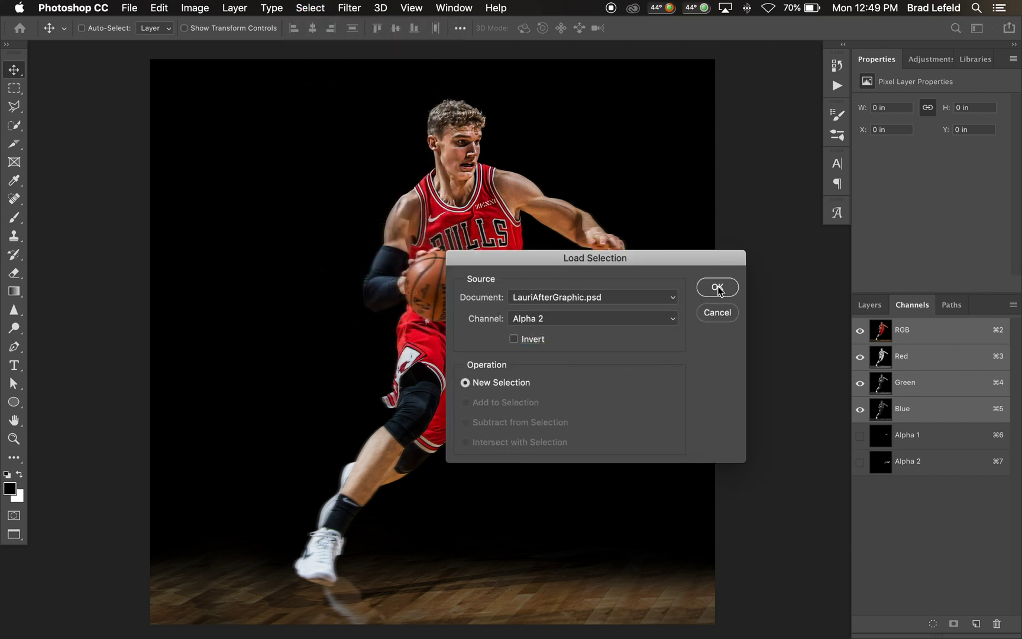
{"action": "left_click", "coordinate": [718, 288]}
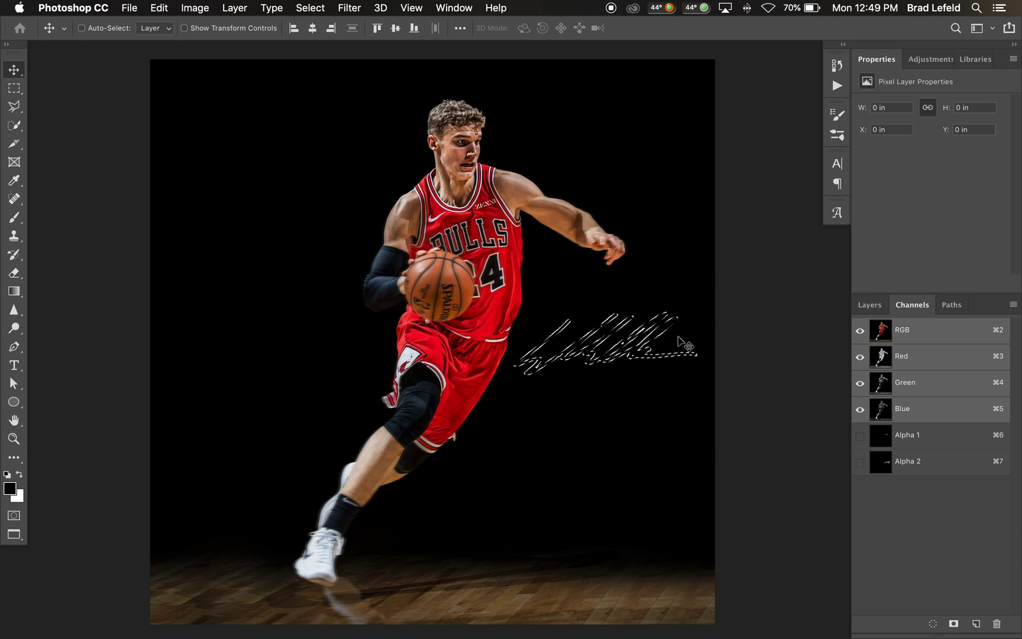
- Fill the signature selection on Layer 2 with red sampled from the jersey, and move the signature down to about Y 3.07 in
{"action": "left_click", "coordinate": [870, 304]}
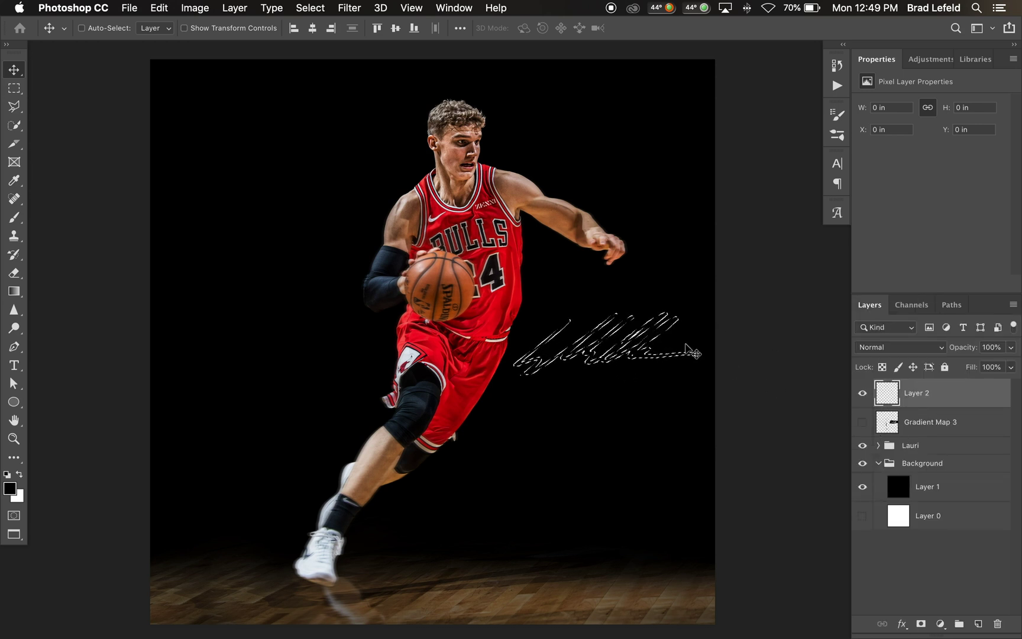
{"action": "key", "text": "i"}
{"action": "left_click", "coordinate": [487, 320]}
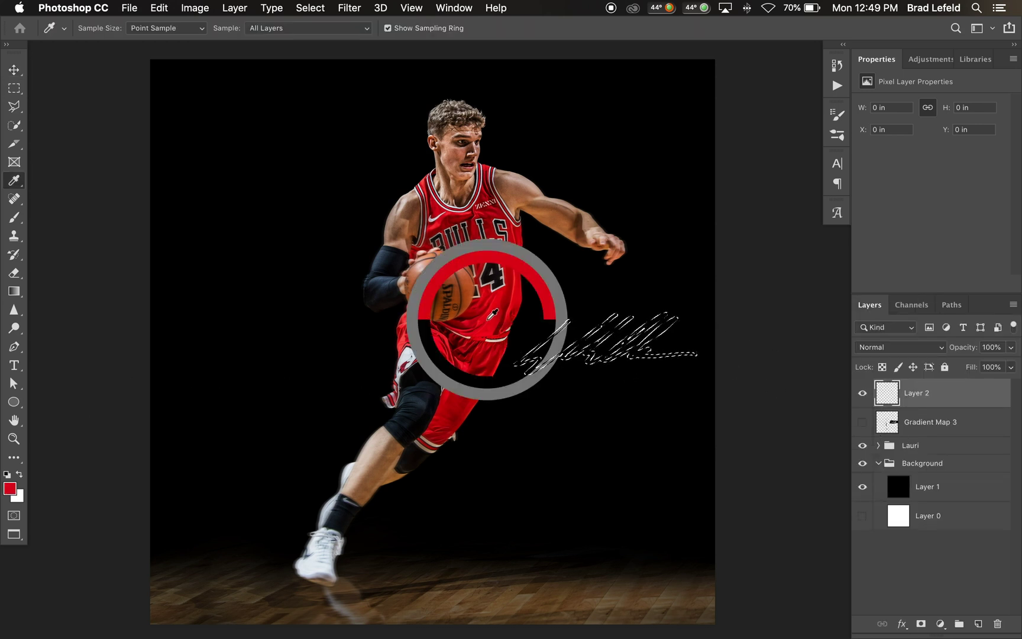
{"action": "key", "text": "g"}
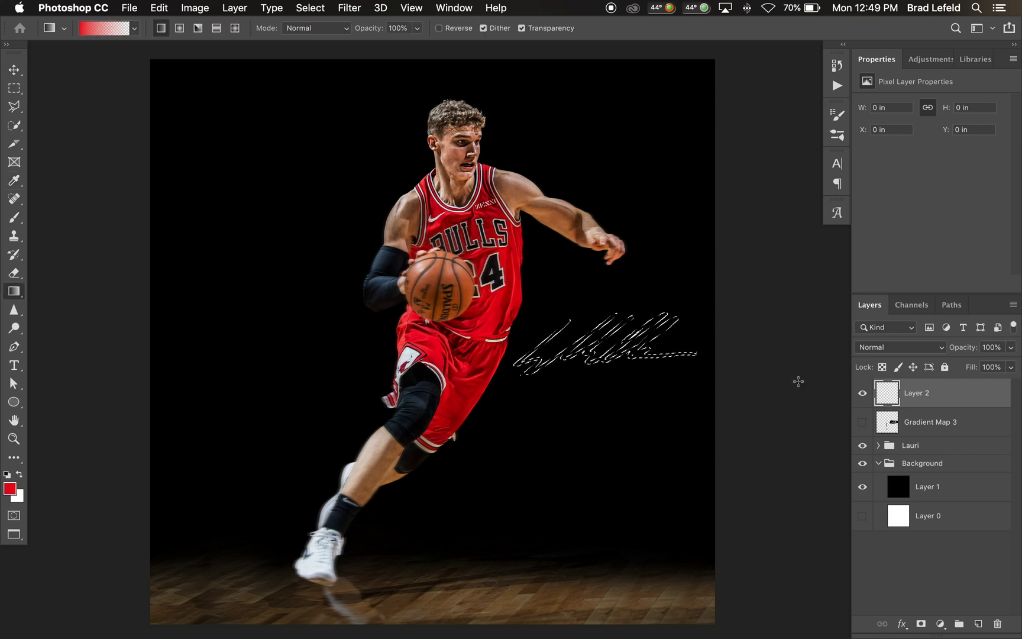
{"action": "left_click_drag", "start_coordinate": [749, 354], "coordinate": [843, 353]}
{"action": "key", "text": "ctrl+d"}
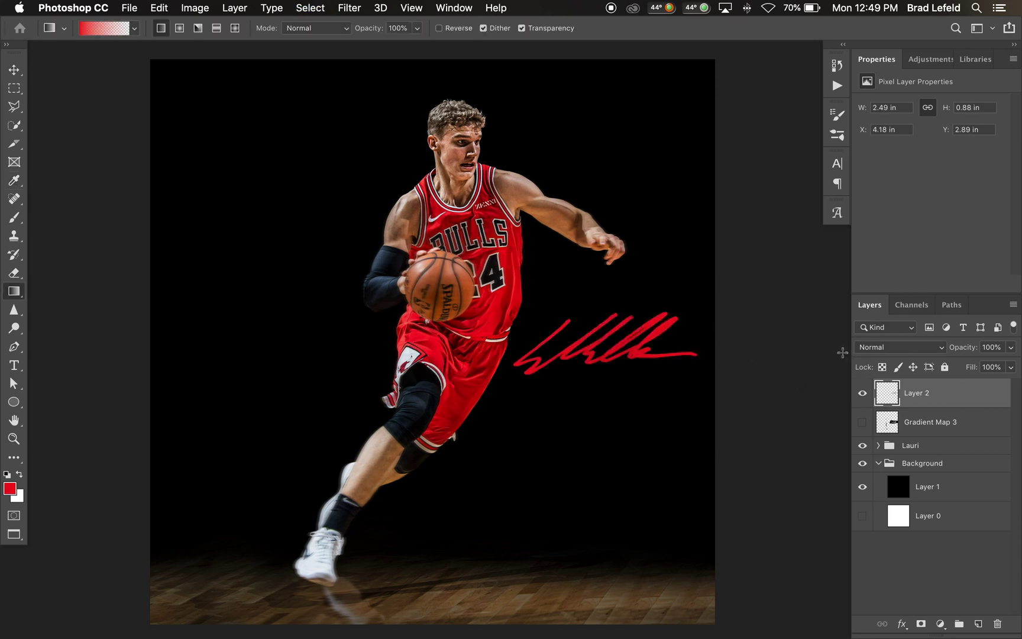
{"action": "key", "text": "v"}
{"action": "mouse_move", "coordinate": [660, 356]}
{"action": "left_mouse_down"}
{"action": "mouse_move", "coordinate": [602, 375]}
{"action": "mouse_move", "coordinate": [548, 296]}
{"action": "mouse_move", "coordinate": [484, 158]}
{"action": "mouse_move", "coordinate": [425, 588]}
{"action": "mouse_move", "coordinate": [713, 517]}
{"action": "mouse_move", "coordinate": [609, 145]}
{"action": "mouse_move", "coordinate": [622, 390]}
{"action": "mouse_move", "coordinate": [622, 367]}
{"action": "left_mouse_up"}
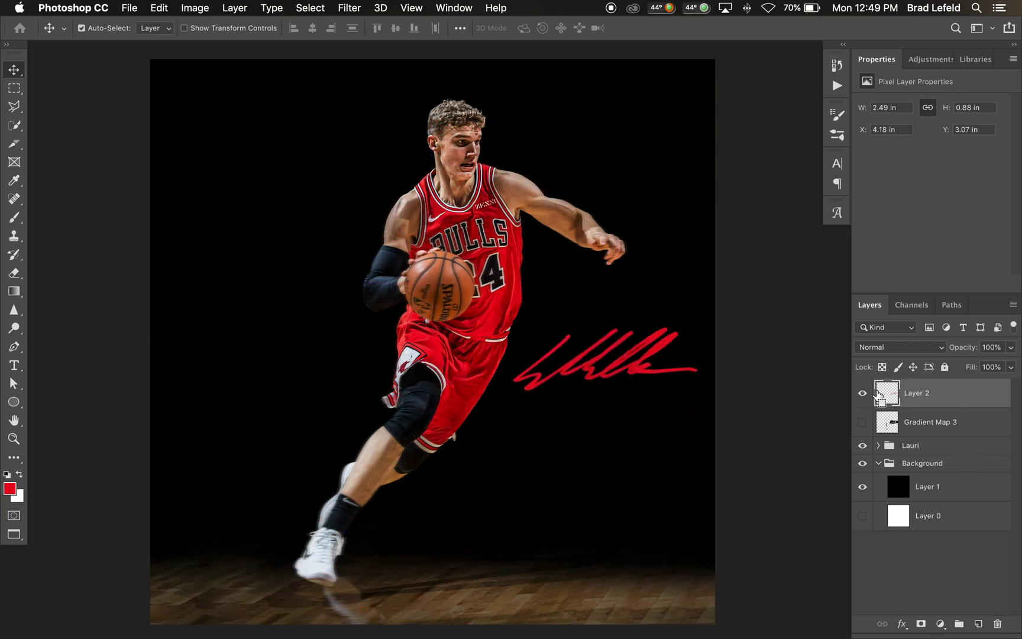
- Recolor the signature on Layer 2 with yellow f9fc00 using its pixels as the selection, and move it down to about Y 3.18 in
{"action": "left_click", "coordinate": [838, 386], "text": "super"}
{"action": "left_click", "coordinate": [10, 489]}
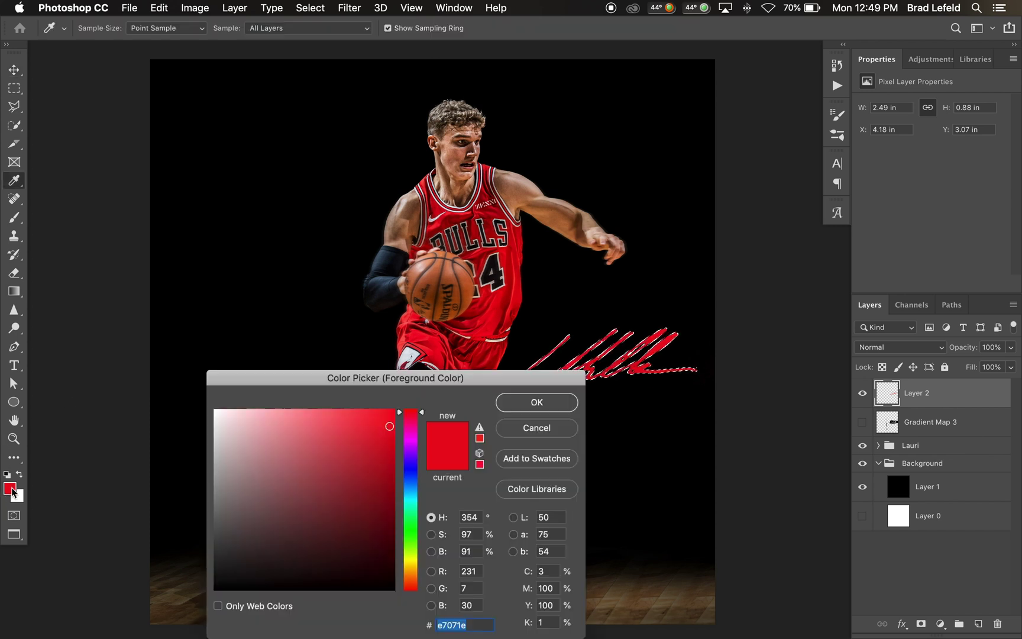
{"action": "left_click", "coordinate": [410, 560]}
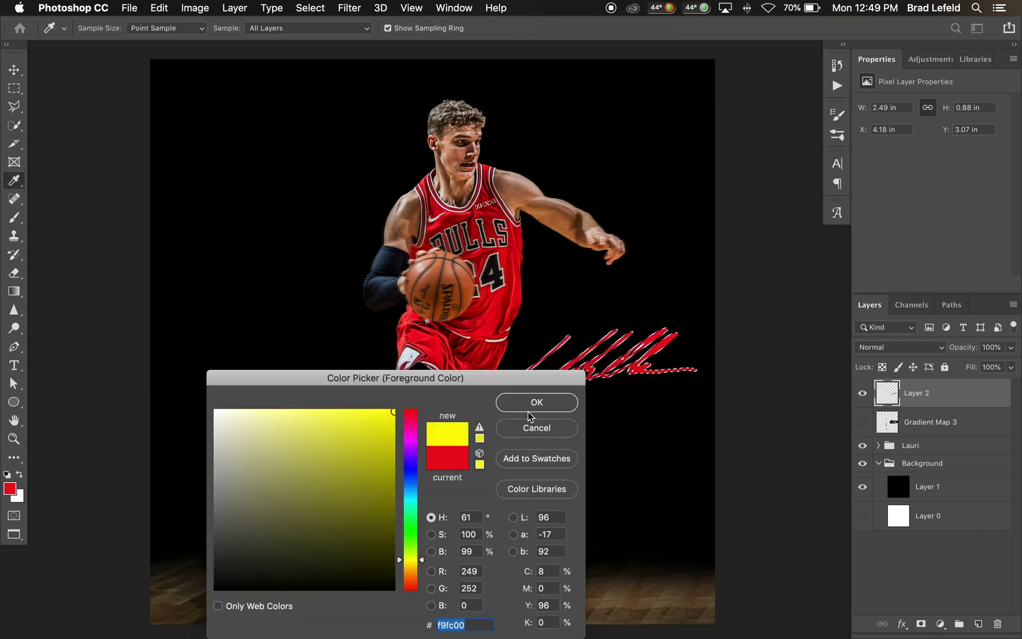
{"action": "left_click", "coordinate": [532, 402]}
{"action": "key", "text": "g"}
{"action": "key", "text": "alt+BackSpace"}
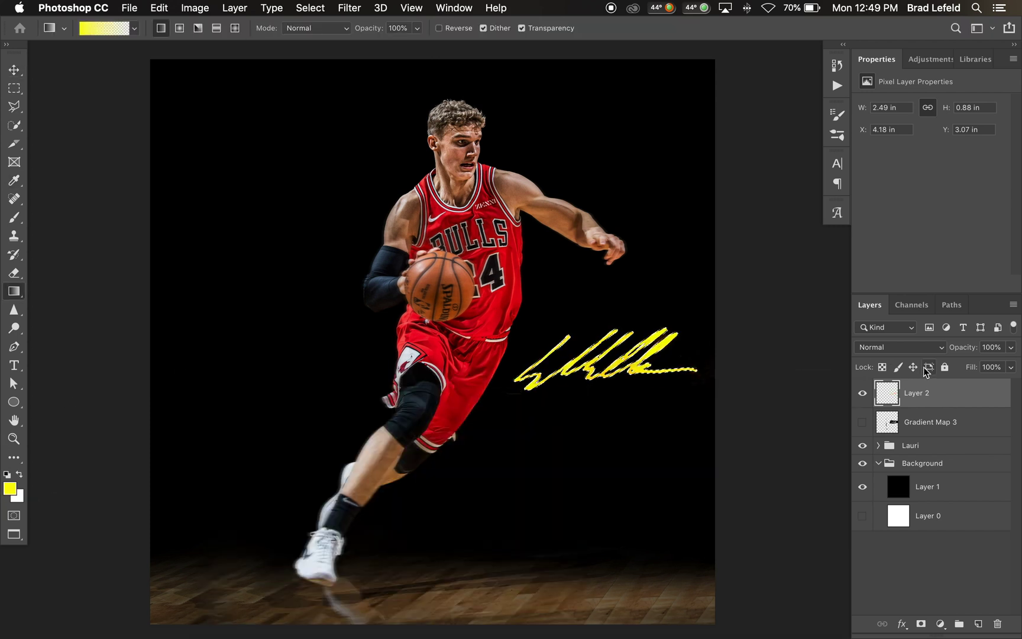
{"action": "key", "text": "v"}
{"action": "mouse_move", "coordinate": [624, 363]}
{"action": "left_mouse_down"}
{"action": "mouse_move", "coordinate": [589, 271]}
{"action": "mouse_move", "coordinate": [460, 224]}
{"action": "mouse_move", "coordinate": [553, 378]}
{"action": "mouse_move", "coordinate": [642, 379]}
{"action": "mouse_move", "coordinate": [615, 377]}
{"action": "left_mouse_up"}
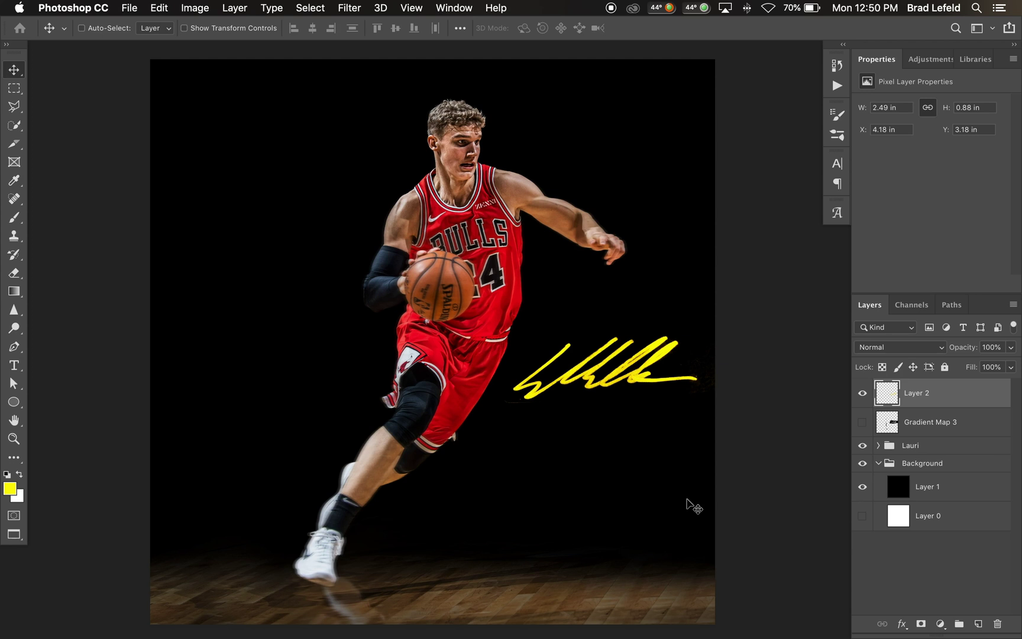
- Preview the Alpha 1 channel as a mask overlay on the image, and hide it again
{"action": "left_click", "coordinate": [914, 305]}
{"action": "left_click", "coordinate": [319, 8]}
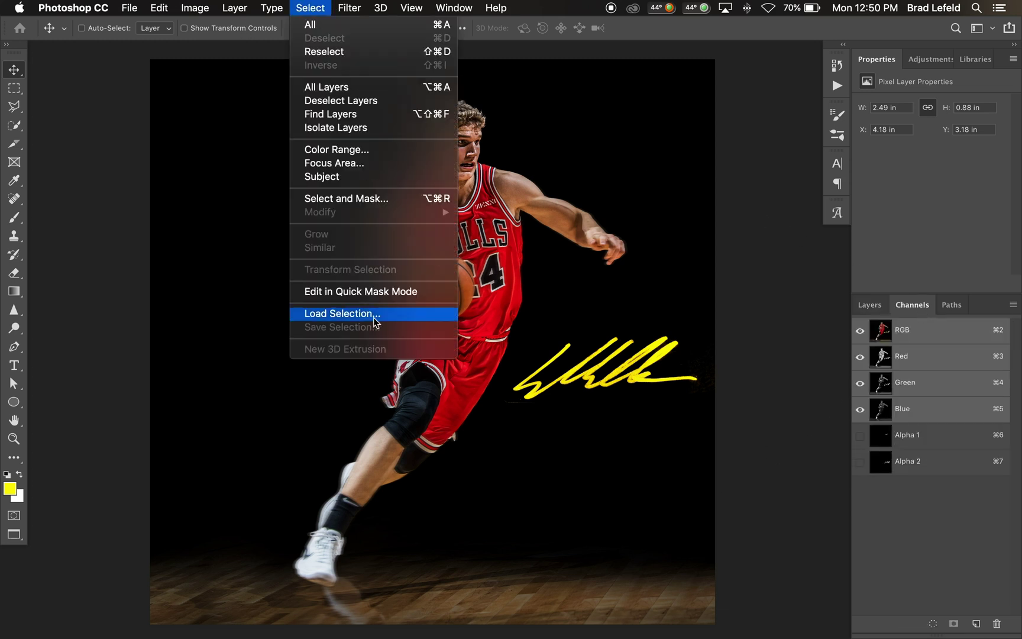
{"action": "left_click", "coordinate": [695, 284]}
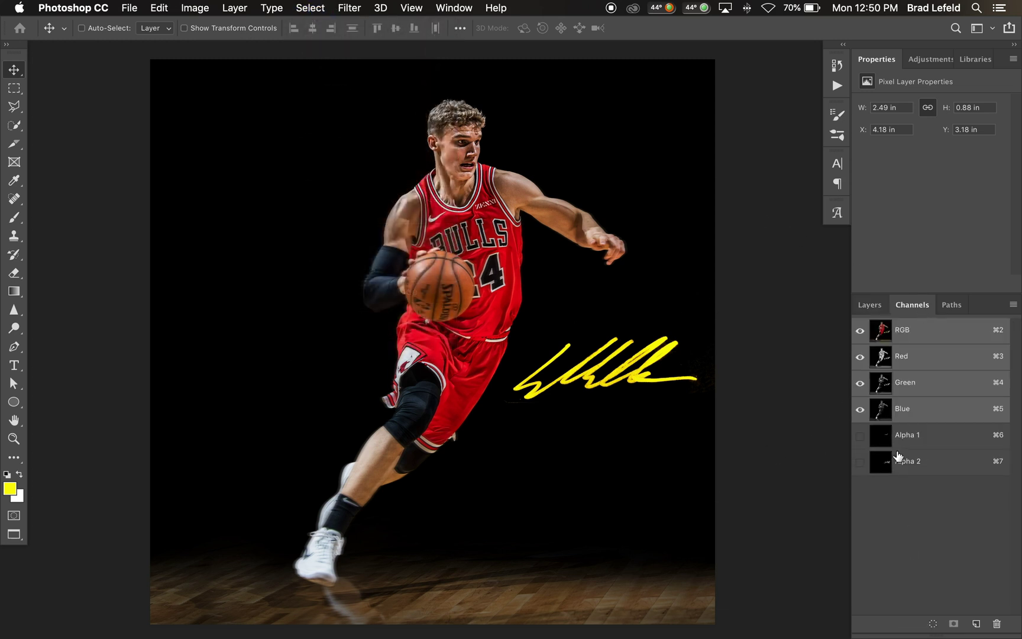
{"action": "left_click", "coordinate": [861, 437]}
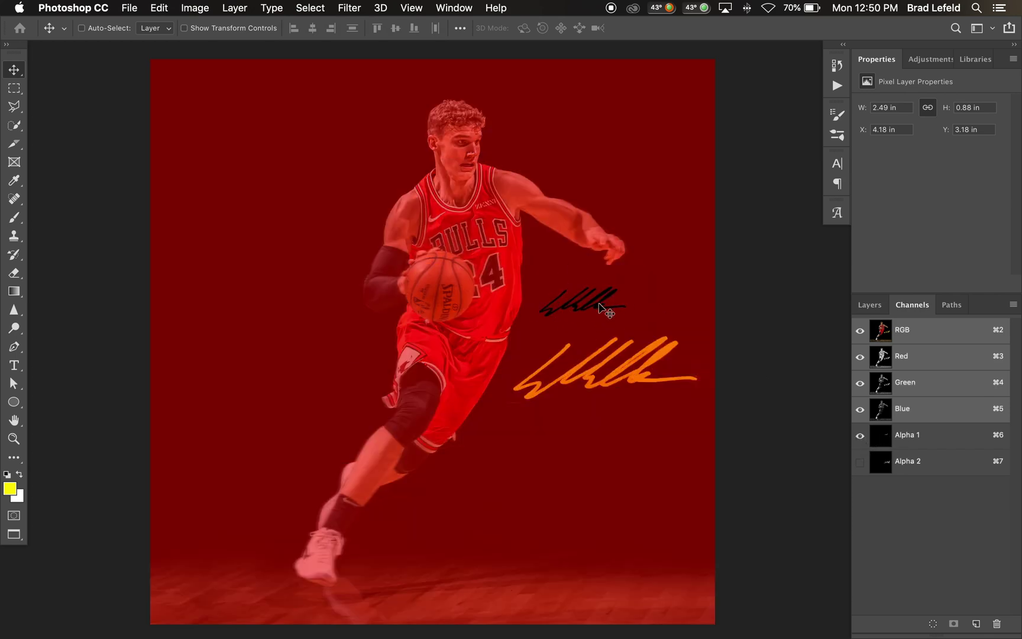
{"action": "left_click", "coordinate": [861, 435]}
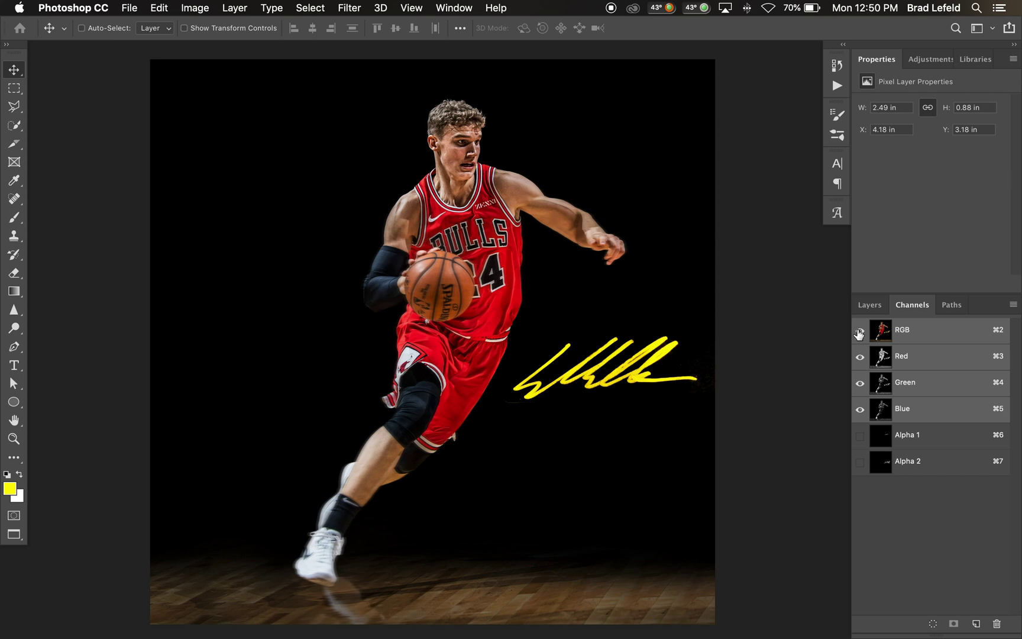